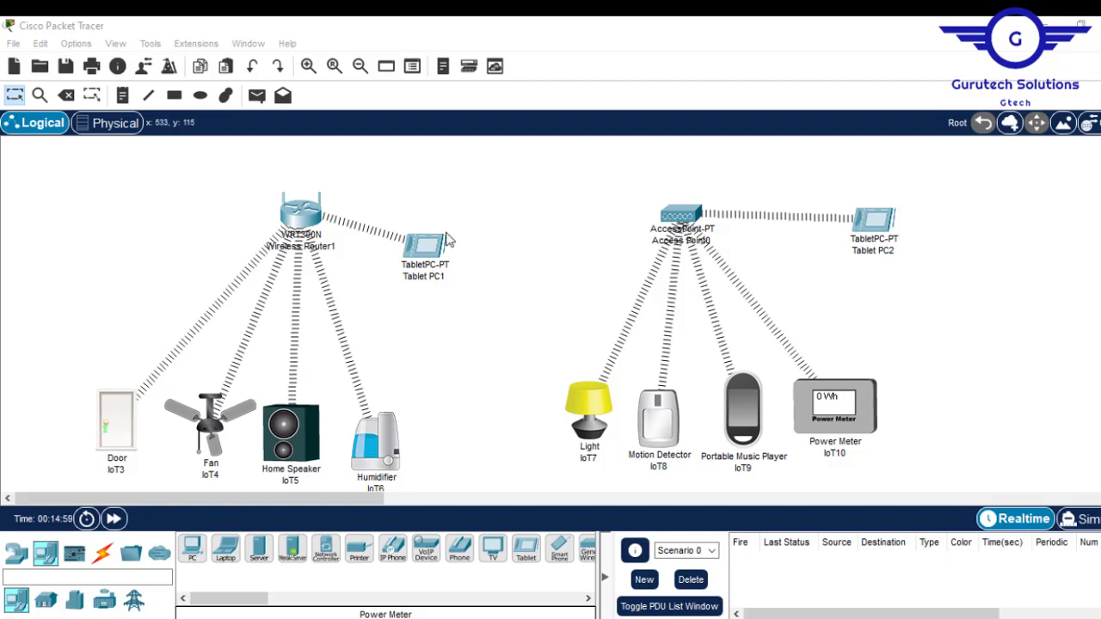
Step: Delete the access point together with its tablet, light, motion detector, portable music player and power meter
left_click_drag(544, 146, 980, 485)
key("Delete")
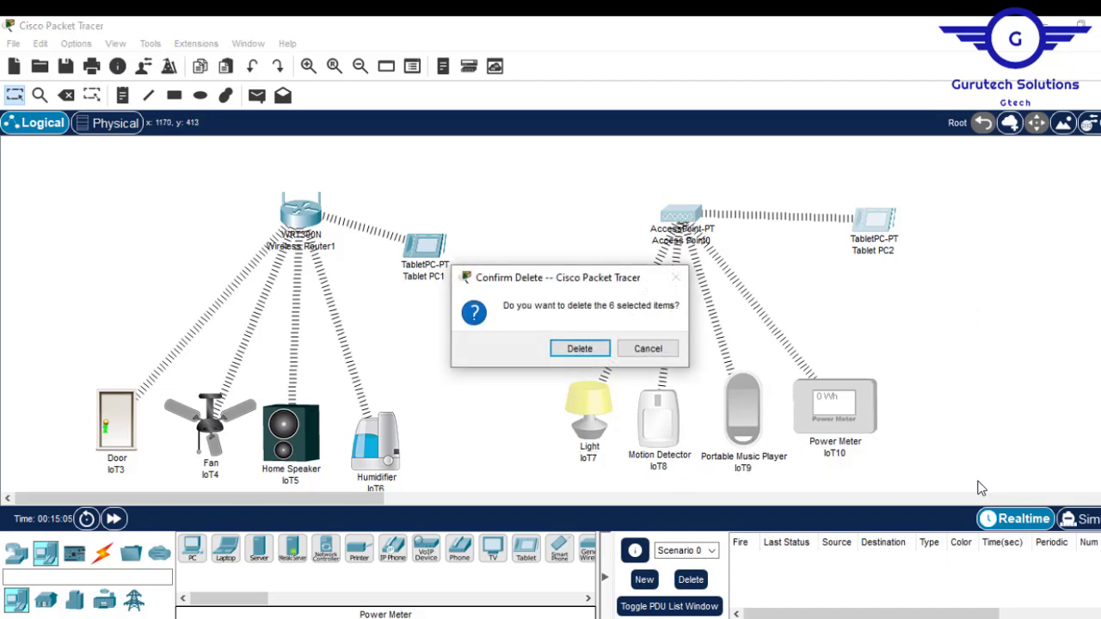
key("Return")
key("Escape")
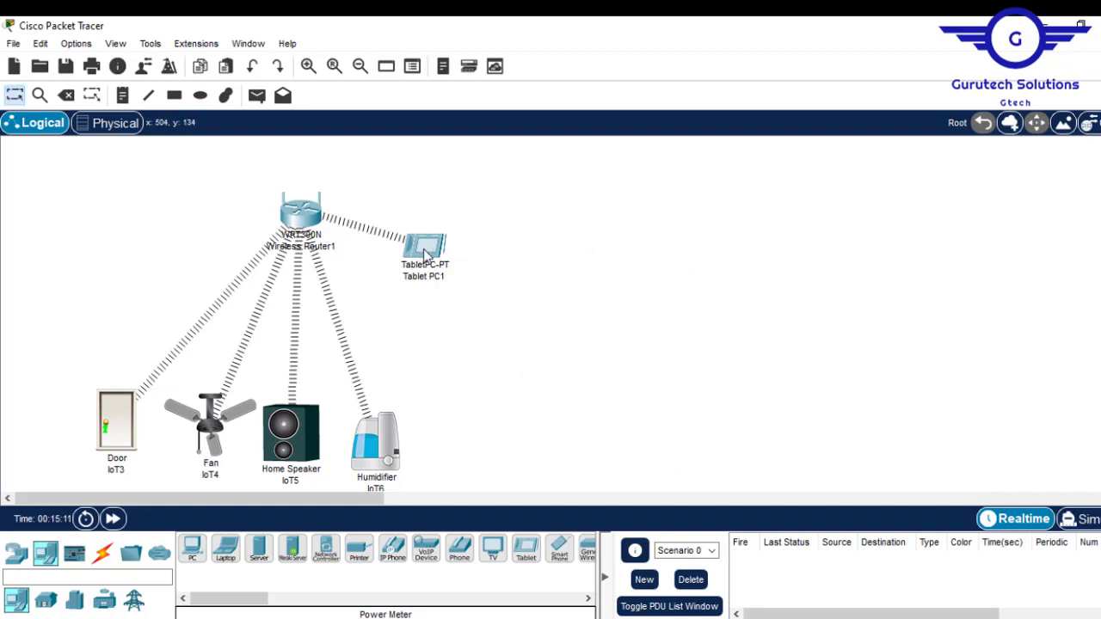
Step: Move the tablet farther right of the wireless router and add a Server-PT to the router's upper left
left_click_drag(442, 254, 509, 246)
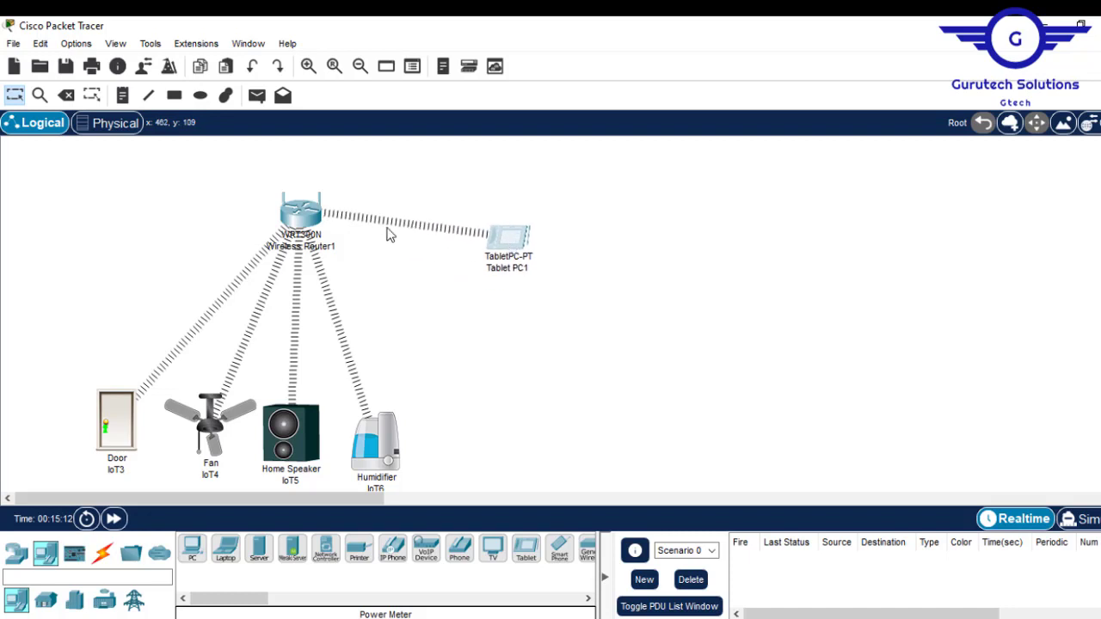
mouse_move(288, 216)
left_mouse_down()
mouse_move(374, 237)
mouse_move(292, 216)
left_mouse_up()
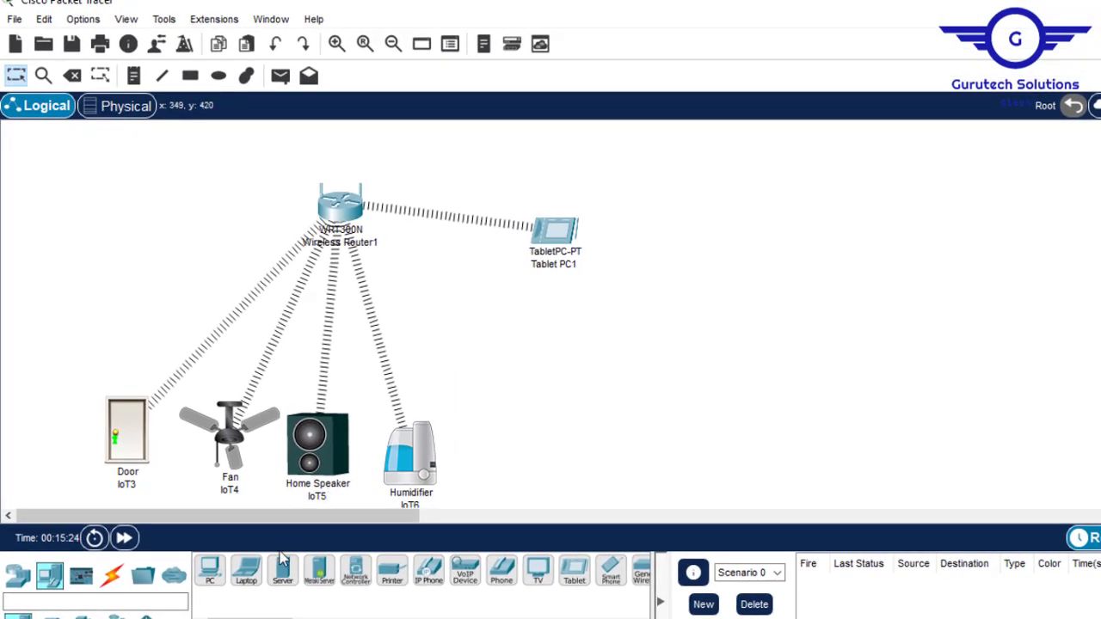
left_click(283, 582)
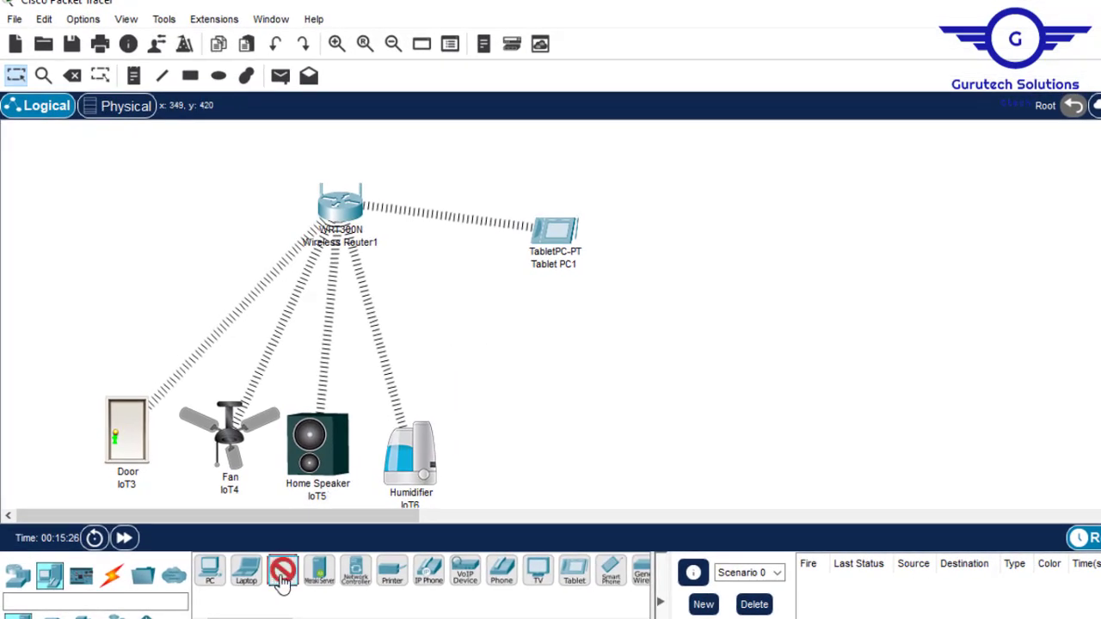
left_click(115, 157)
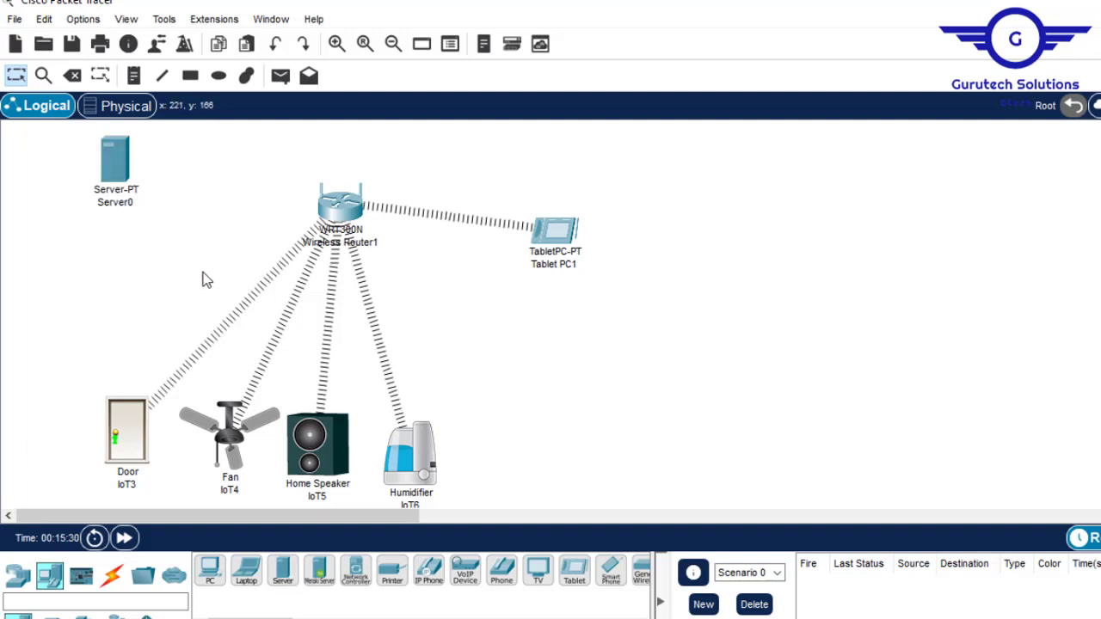
Step: Rename the four IoT devices under the router DOOR, SPEAKER, FAN and HUMIDIFIER to match their types
left_click(129, 485)
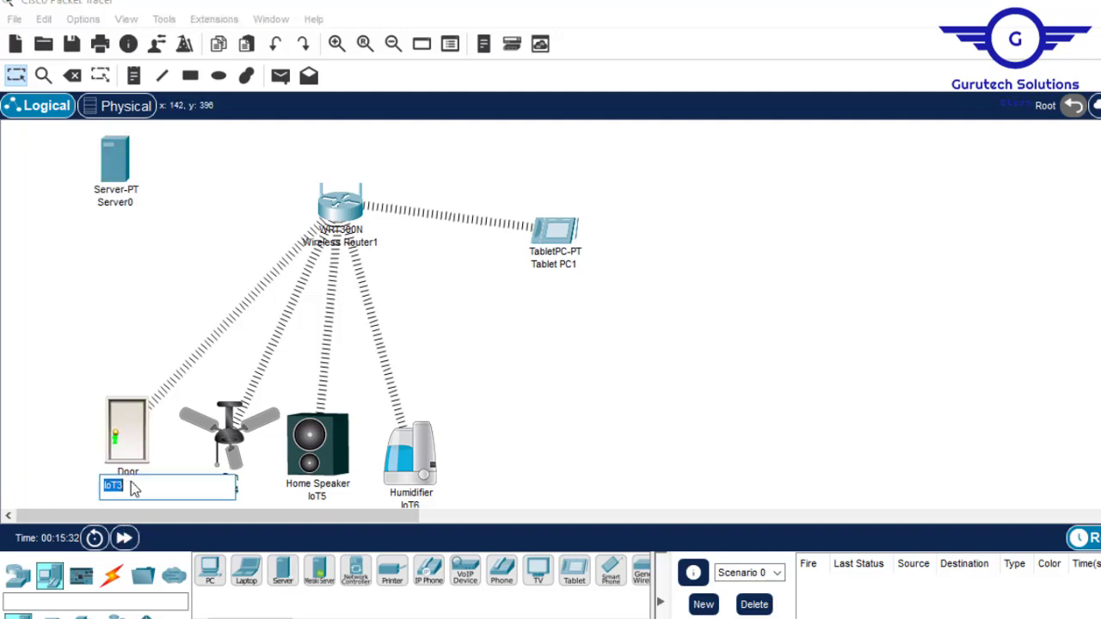
type("DOOR")
left_click(319, 497)
type("SPEAKER")
left_click(229, 489)
type("FAN")
left_click(411, 505)
type("HUMIDIFIER")
Step: Rename the tablet as Controller Tablet
left_click(553, 264)
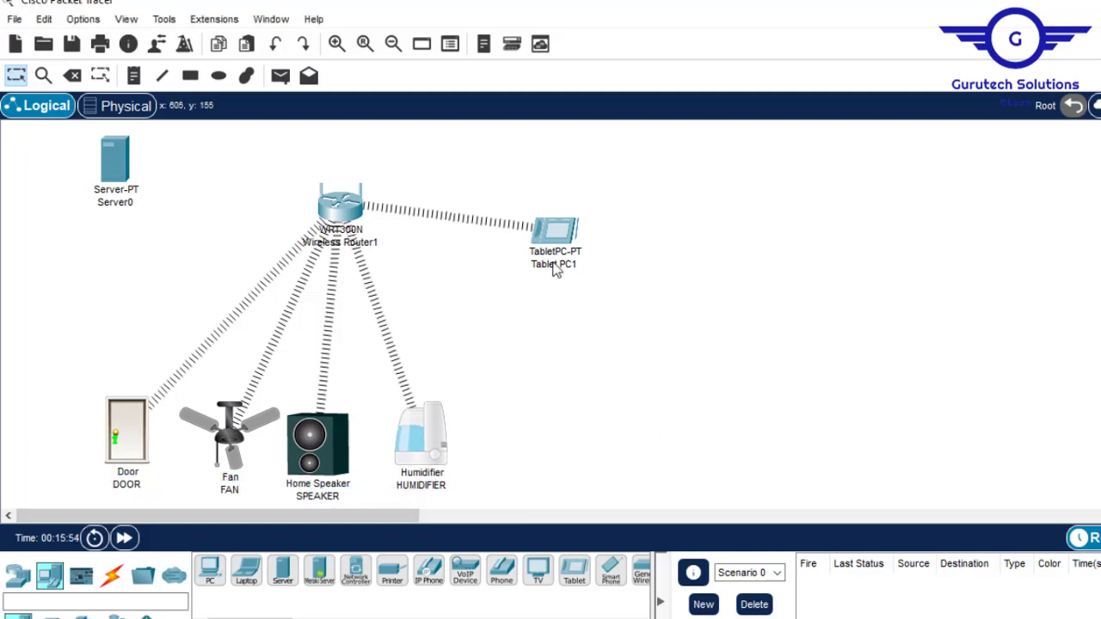
type("Controller Tablet")
left_click(519, 321)
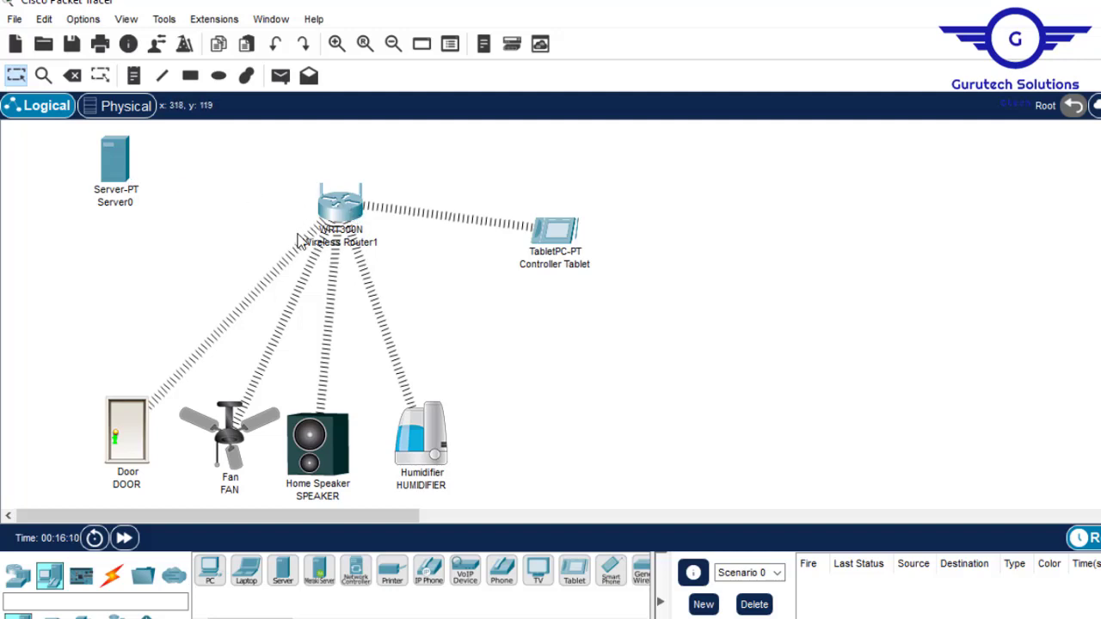
Step: Rename the server as IOT REGISTRATION SERVER
left_click(123, 204)
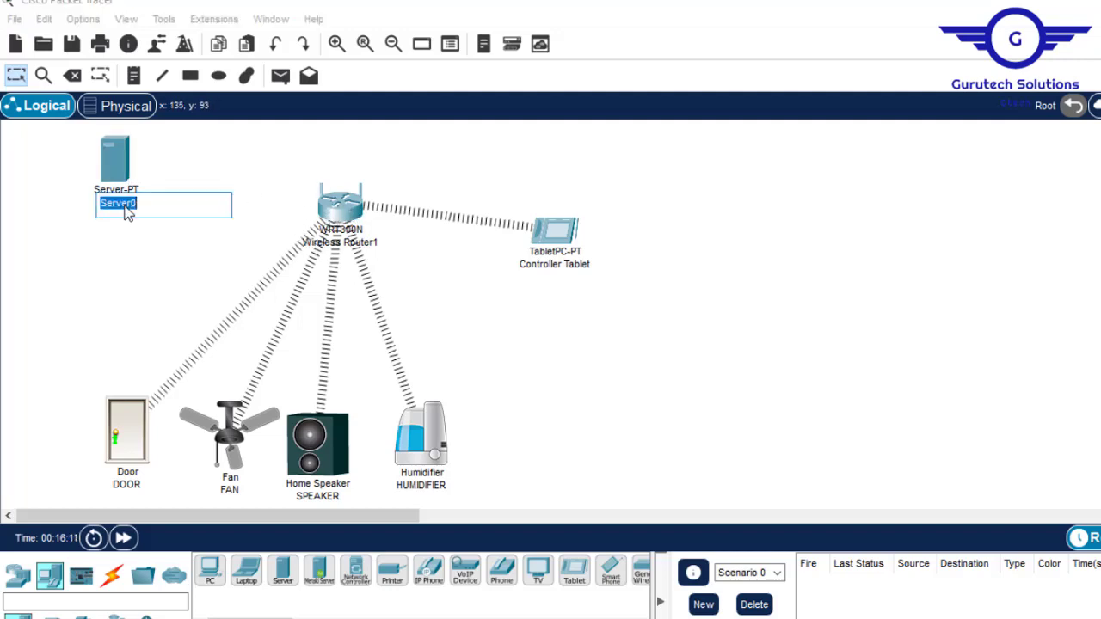
key("BackSpace")
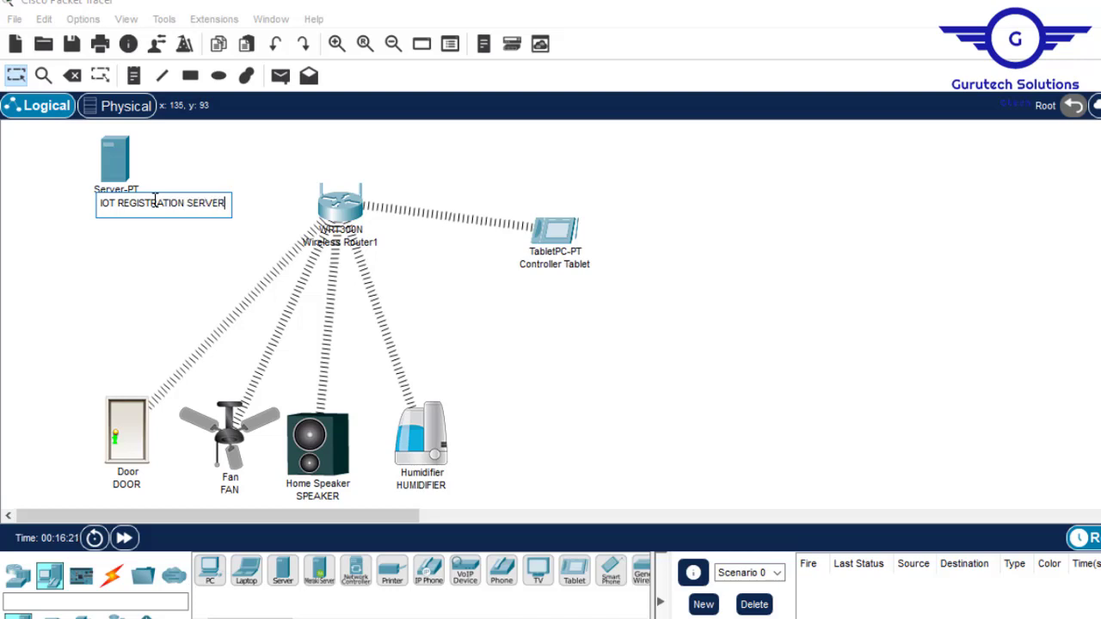
left_click(591, 376)
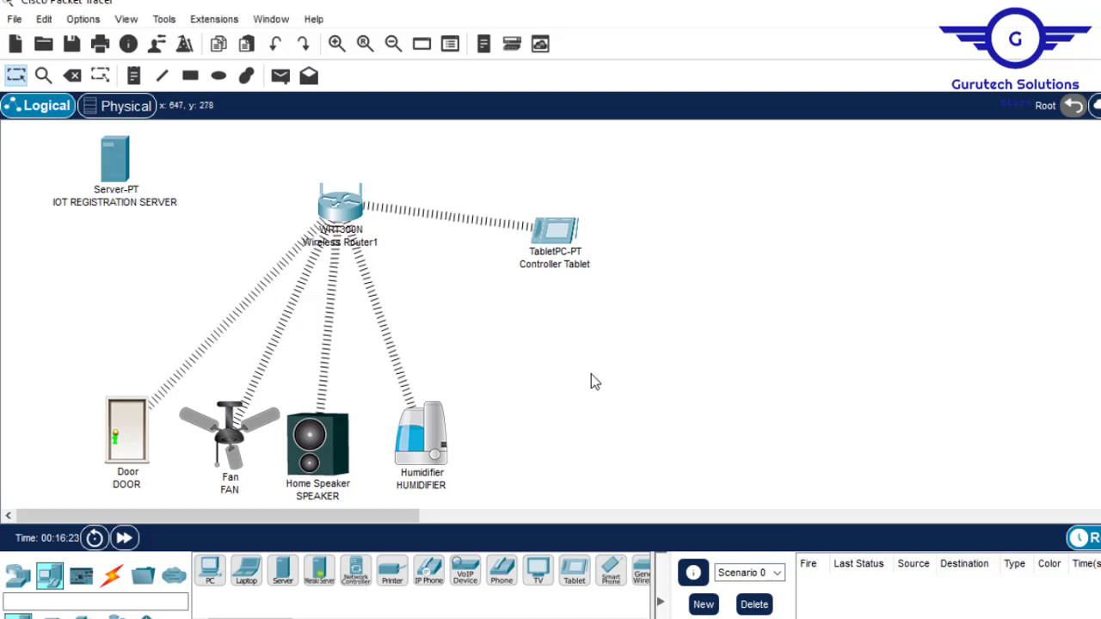
Step: Connect the registration server to the wireless router using the automatically chosen connection type
left_click(110, 583)
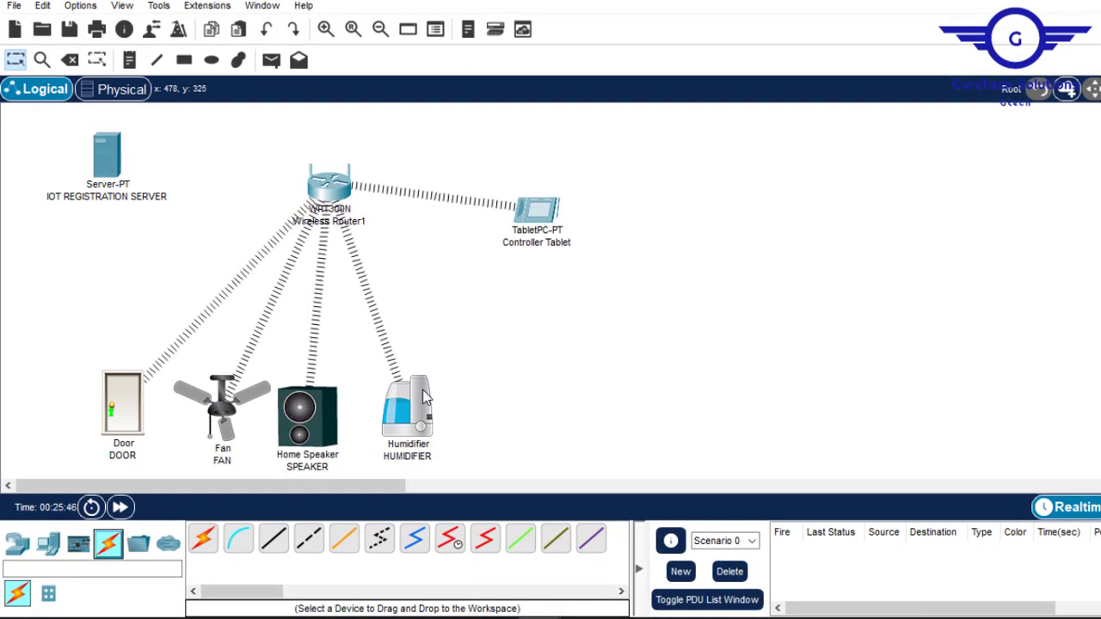
left_click(201, 537)
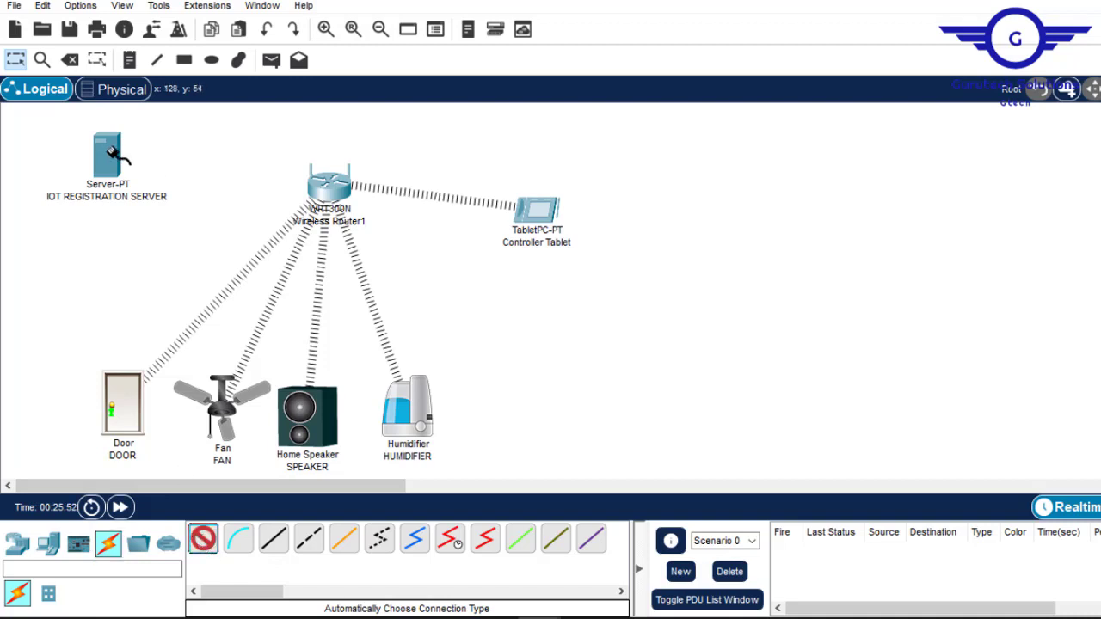
left_click(111, 153)
left_click(333, 186)
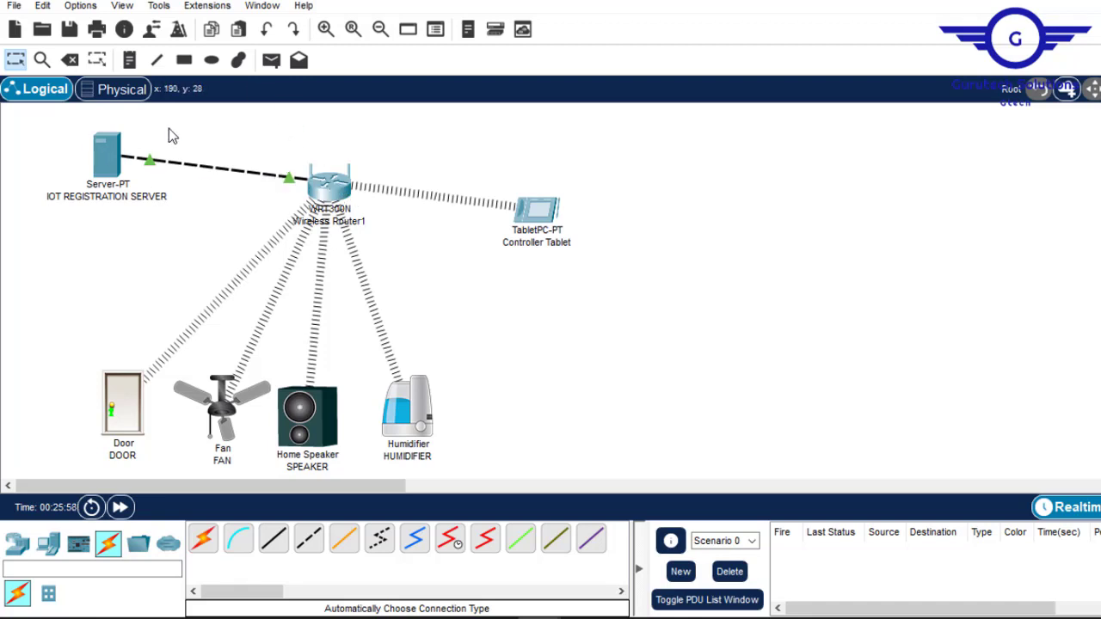
mouse_move(150, 165)
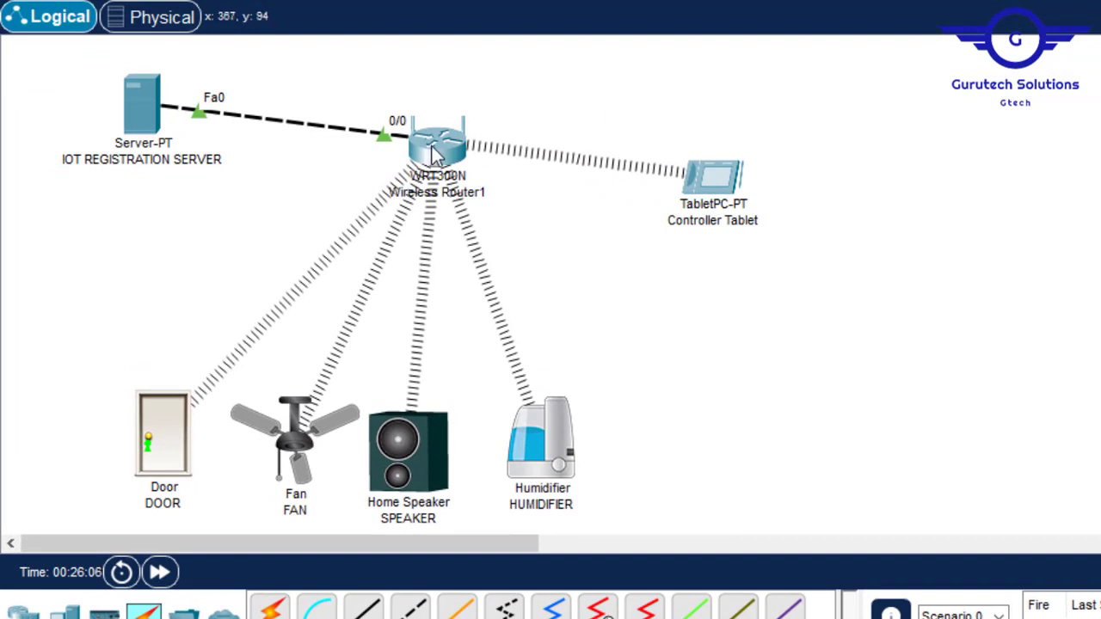
mouse_move(433, 153)
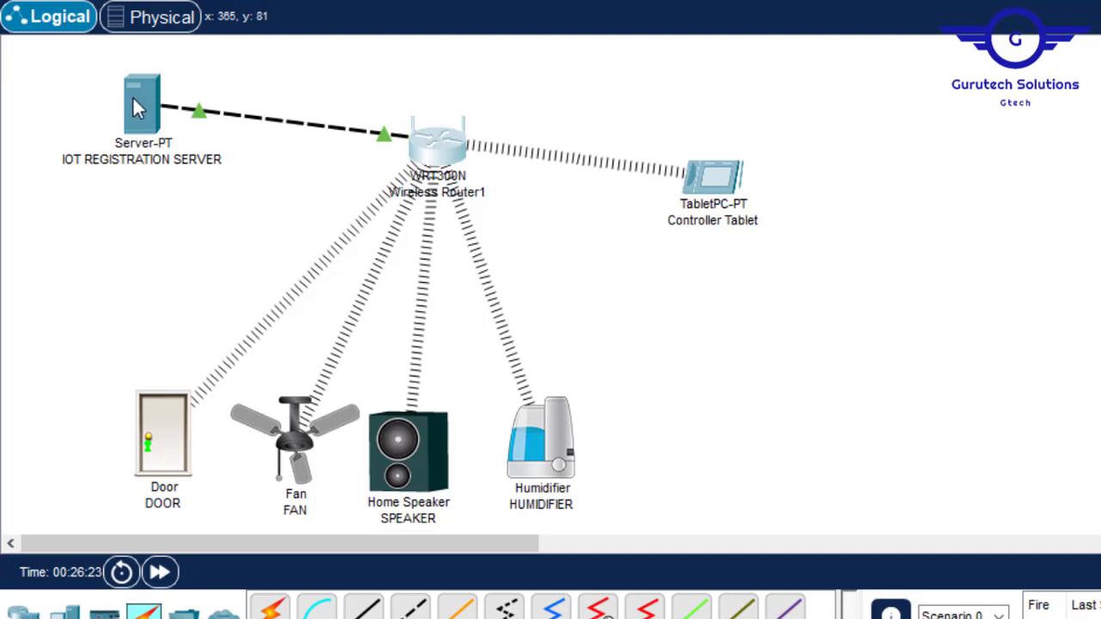
left_click(426, 137)
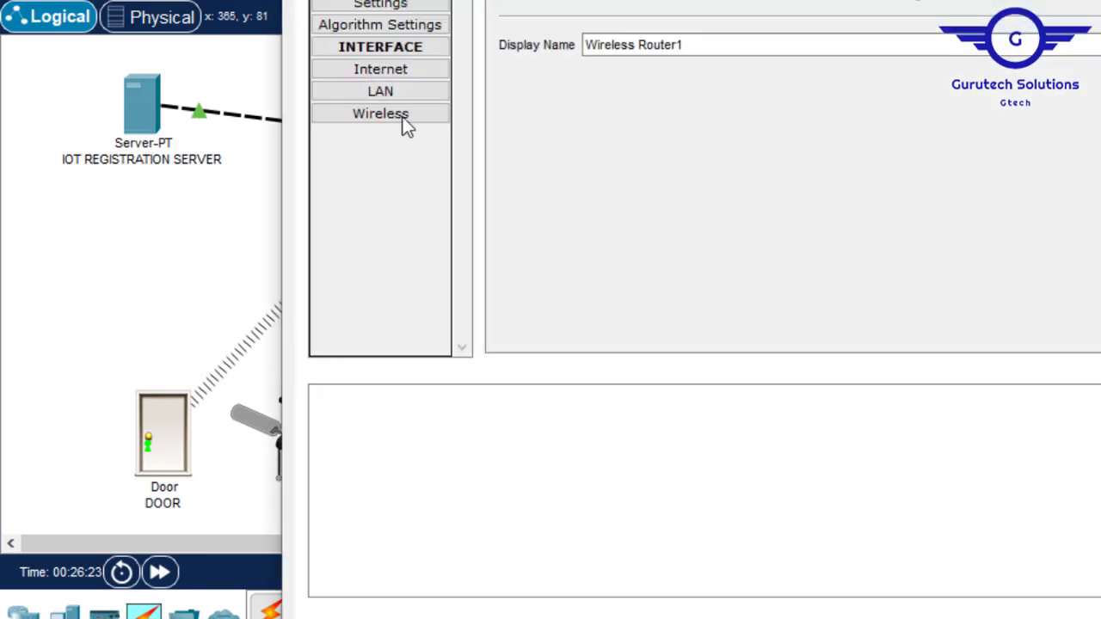
key("alt+F4")
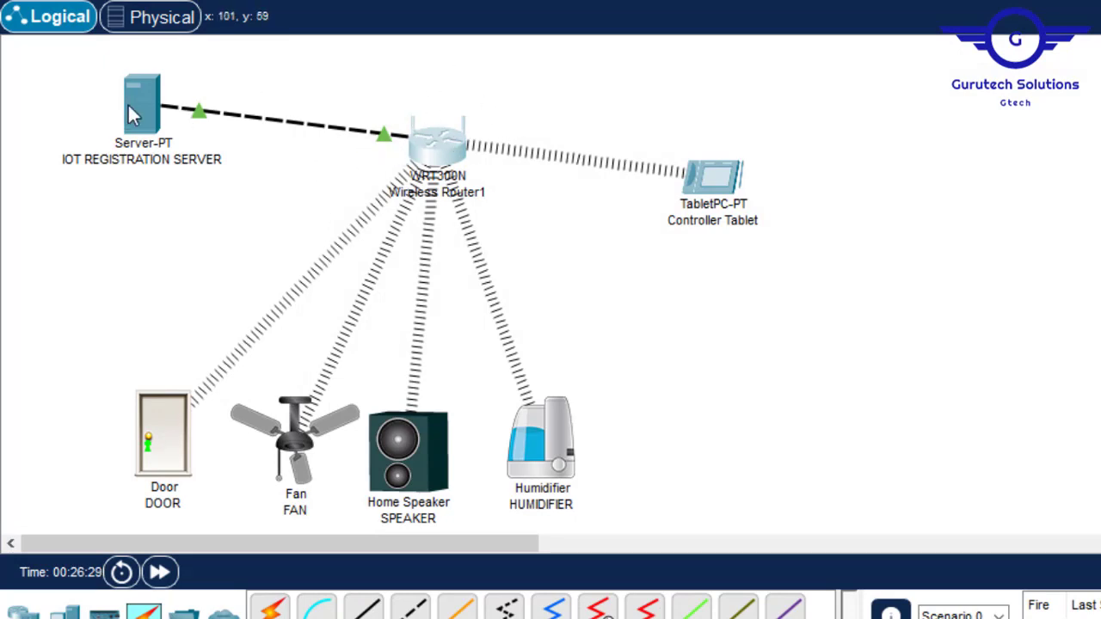
Step: Set the registration server's static IPv4 address to 192.168.1.10 and copy the address
left_click(143, 105)
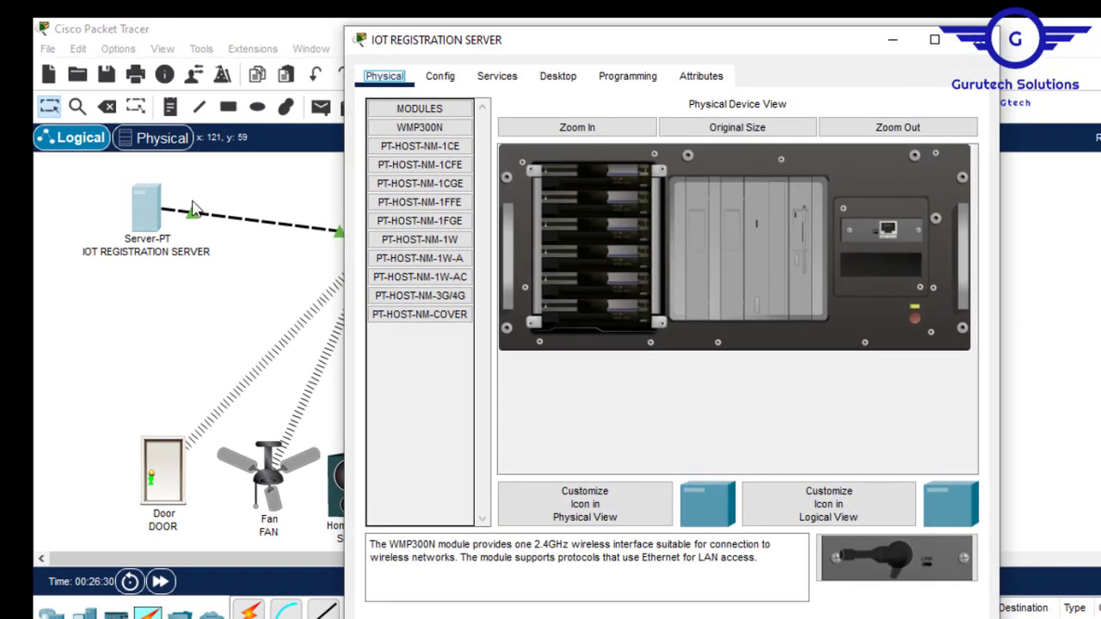
left_click(548, 78)
left_click(428, 162)
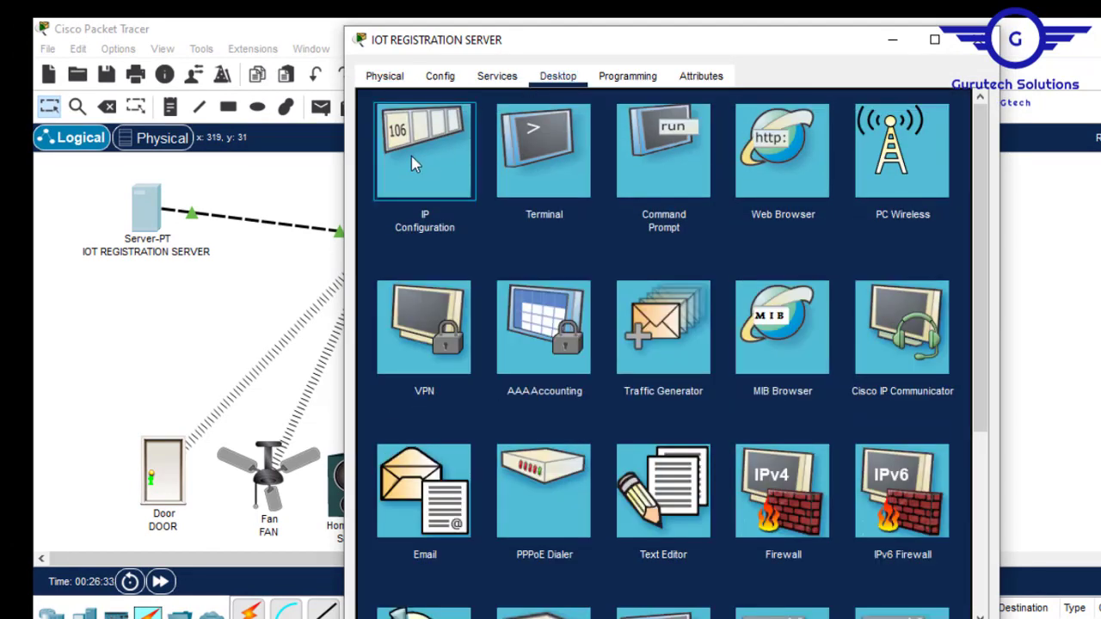
left_click(595, 184)
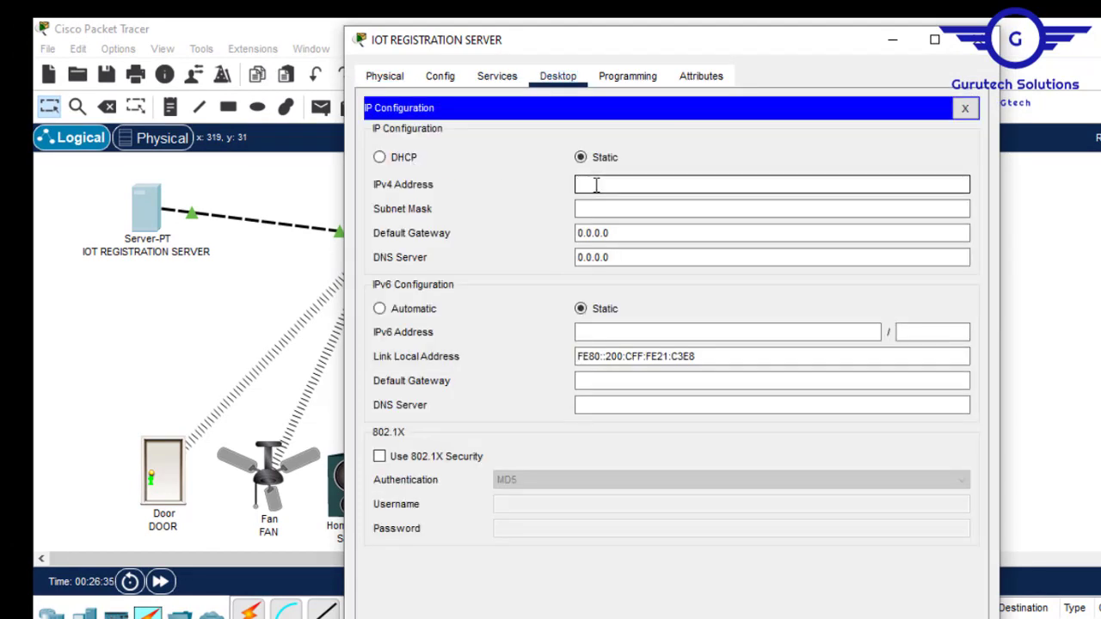
type("IOT REGISTRATION SERVER")
key("BackSpace")
key("BackSpace")
key("BackSpace")
key("BackSpace")
key("BackSpace")
key("BackSpace")
key("BackSpace")
key("BackSpace")
key("BackSpace")
key("BackSpace")
key("BackSpace")
key("BackSpace")
key("BackSpace")
key("BackSpace")
key("BackSpace")
key("BackSpace")
key("BackSpace")
key("BackSpace")
key("BackSpace")
key("BackSpace")
key("ctrl+a")
key("ctrl+c")
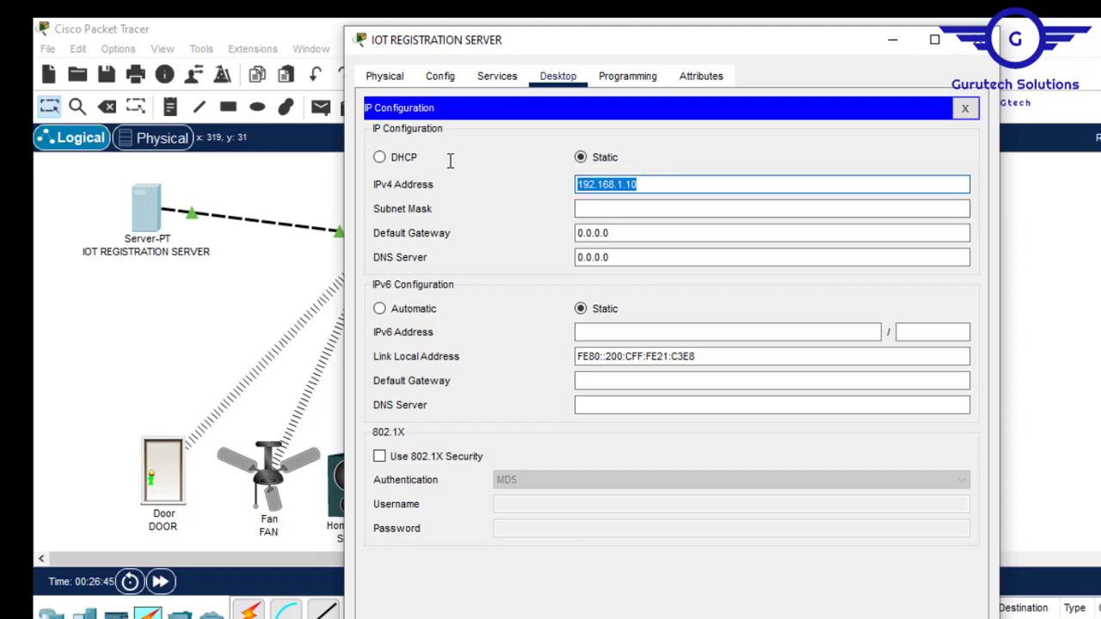
Step: Fill in the server's subnet mask 255.255.255.0, set its default gateway to 192.168.1.1, and close its configuration window
left_click(612, 215)
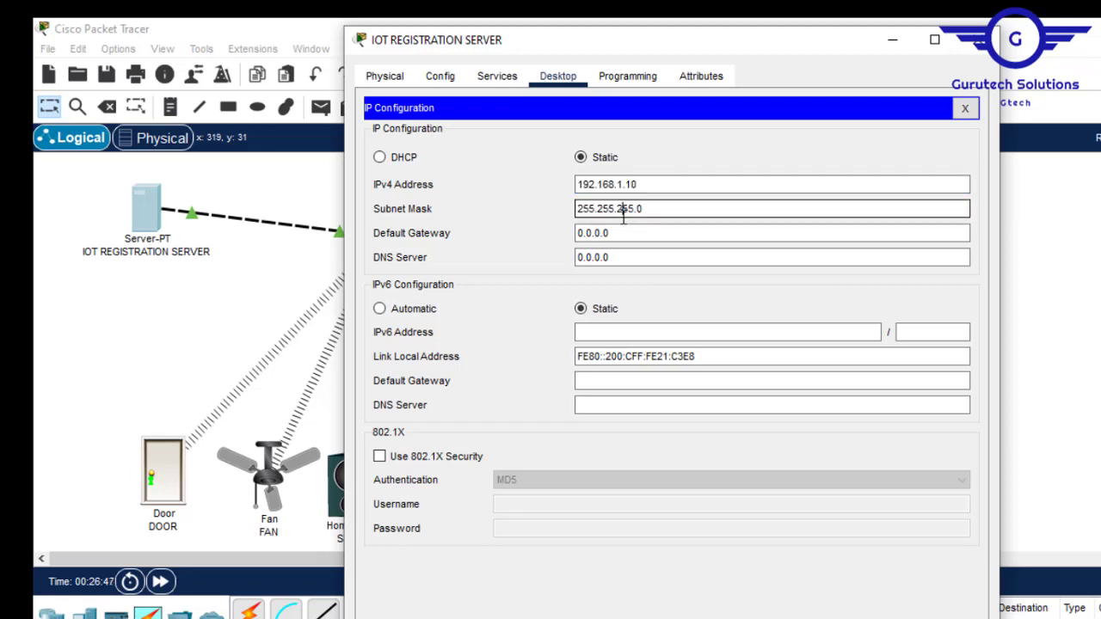
left_click(627, 233)
key("ctrl+a")
key("ctrl+v")
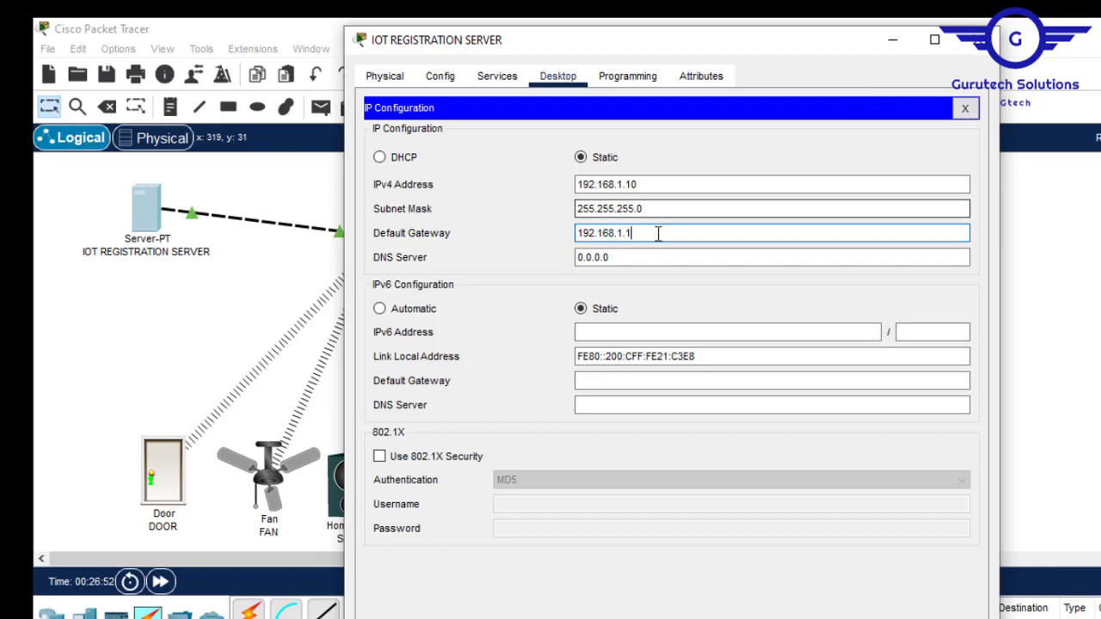
left_click(980, 41)
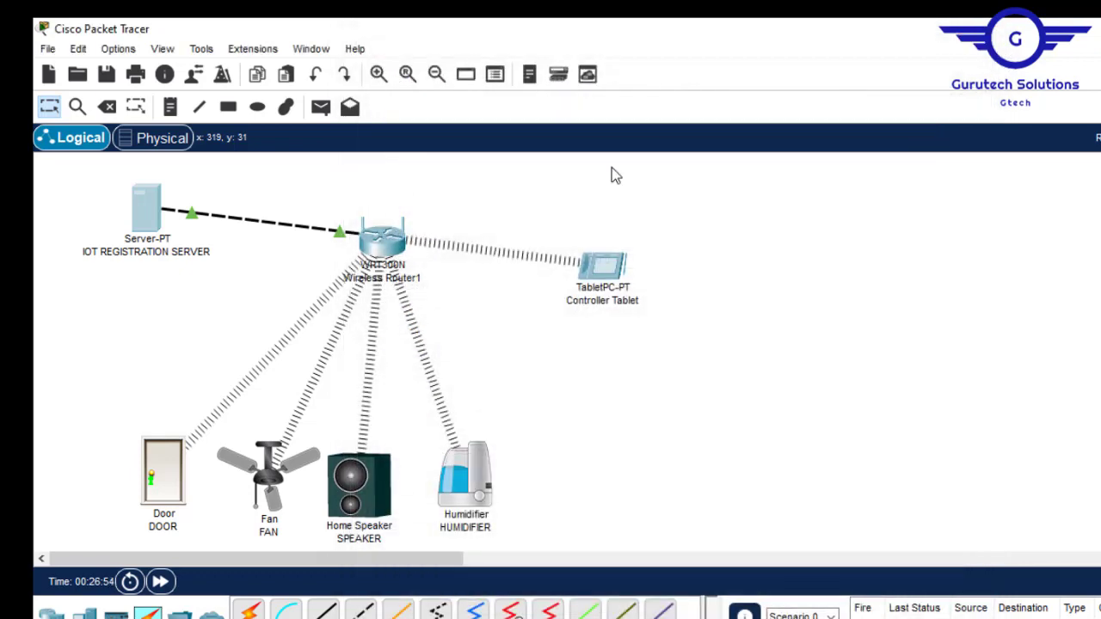
Step: Examine the Internet interface's IP configuration and default gateway on the wireless router
left_click(374, 247)
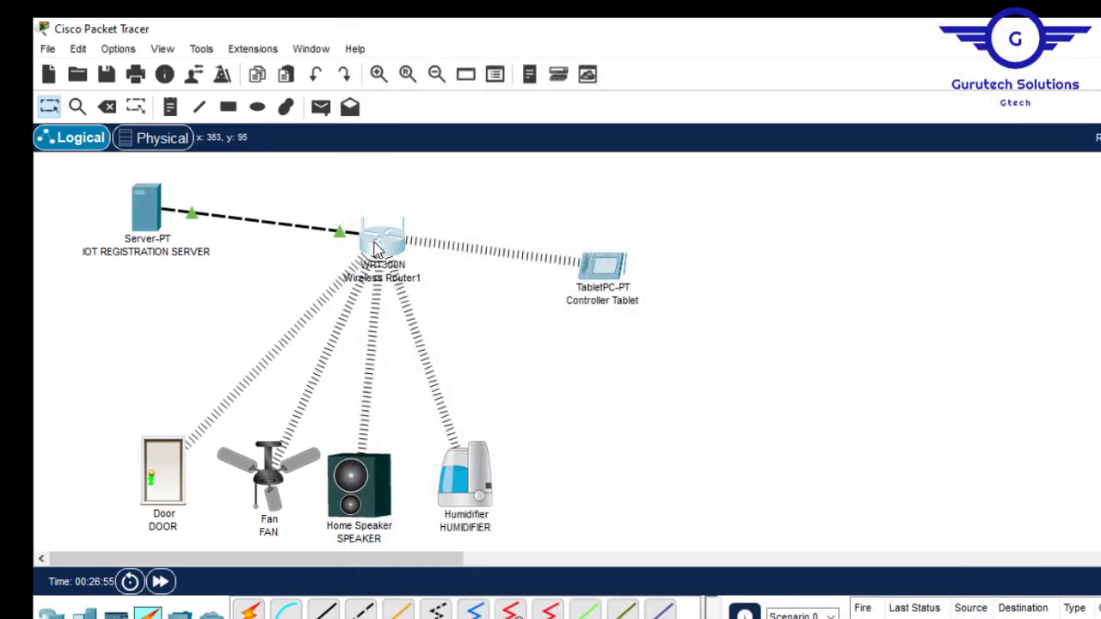
left_click(374, 248)
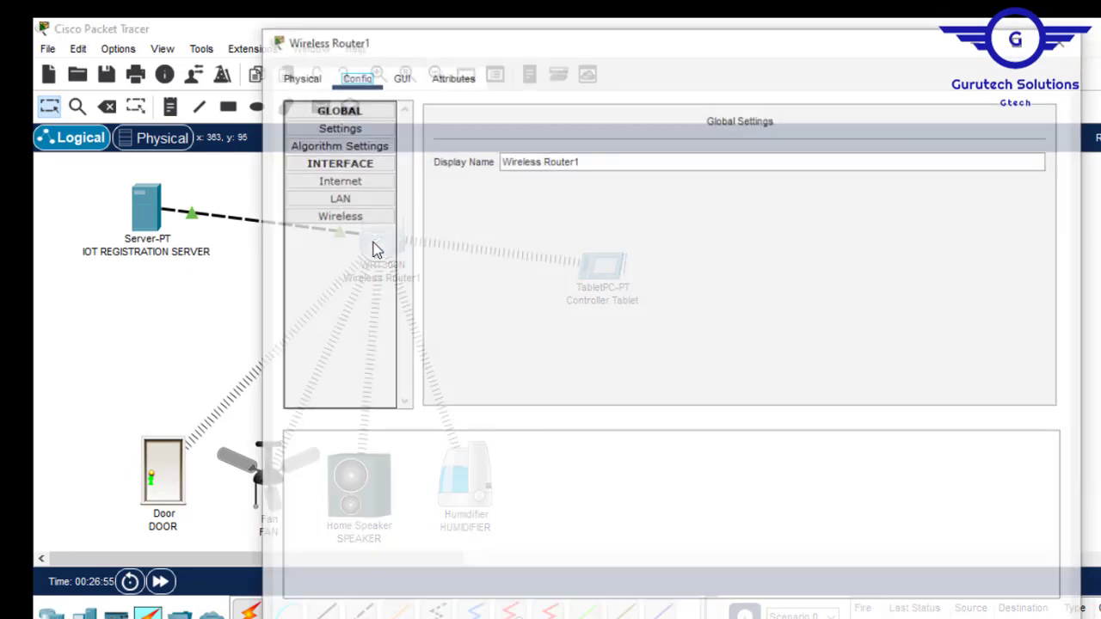
left_click(365, 184)
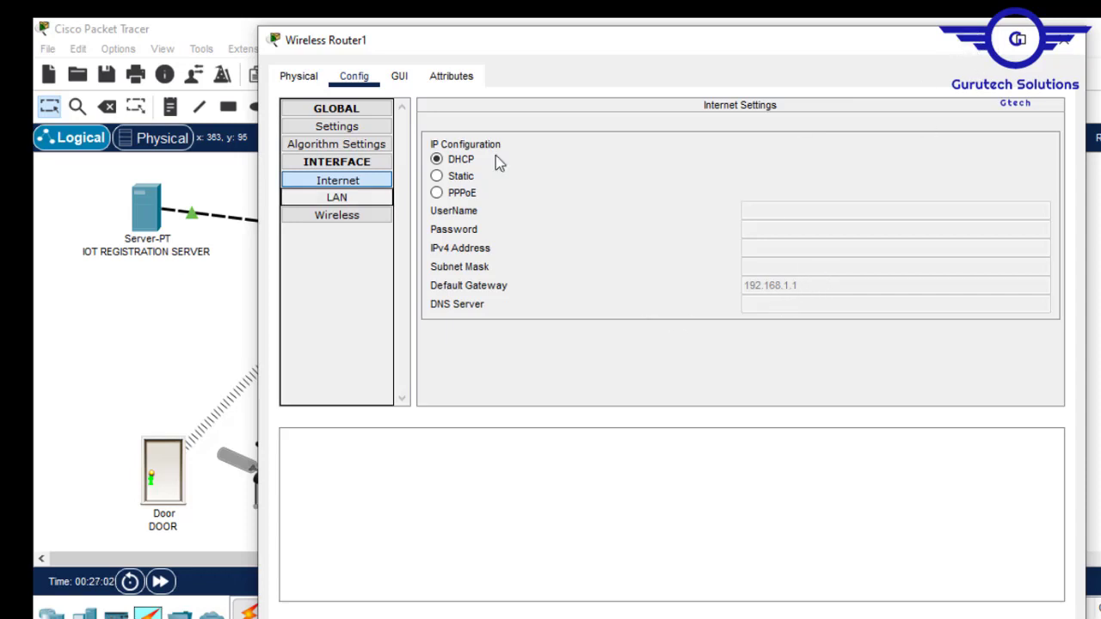
left_click(974, 47)
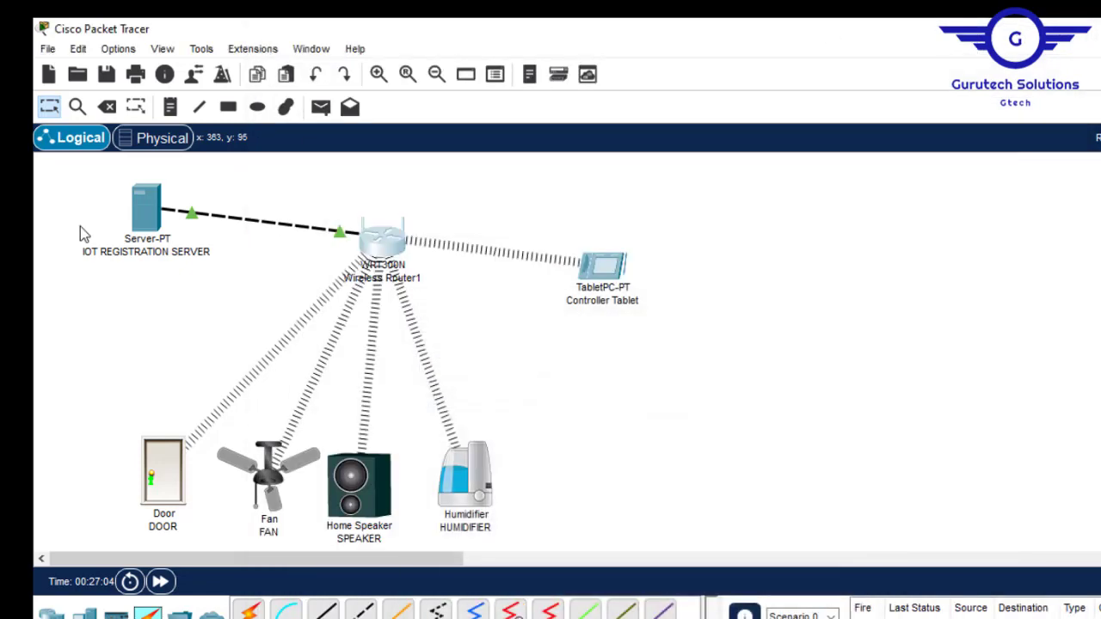
left_click(368, 241)
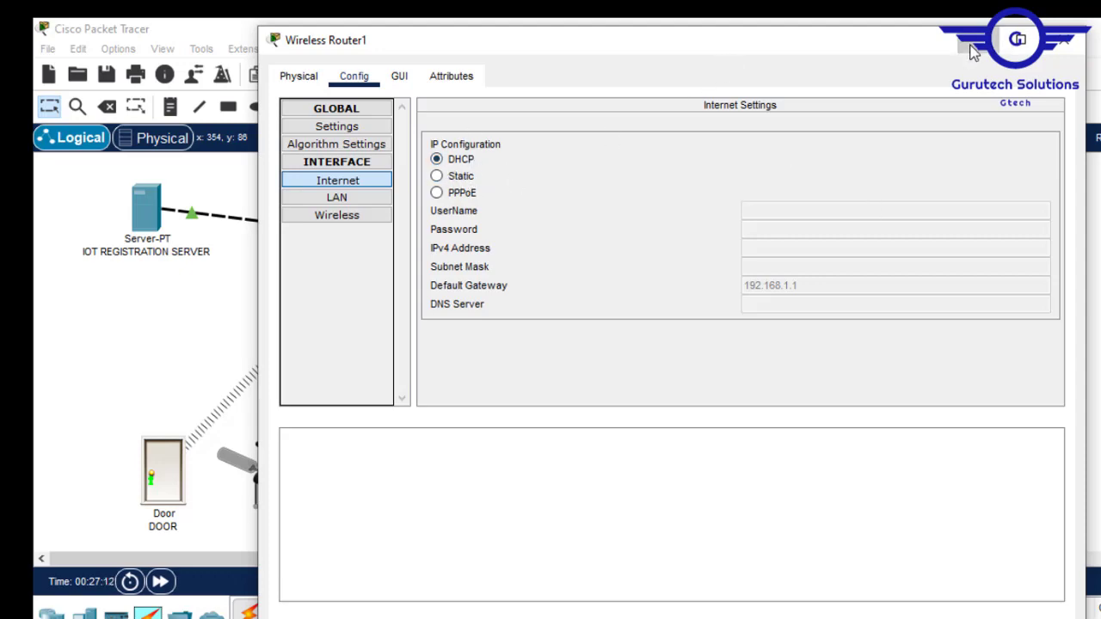
left_click(1064, 40)
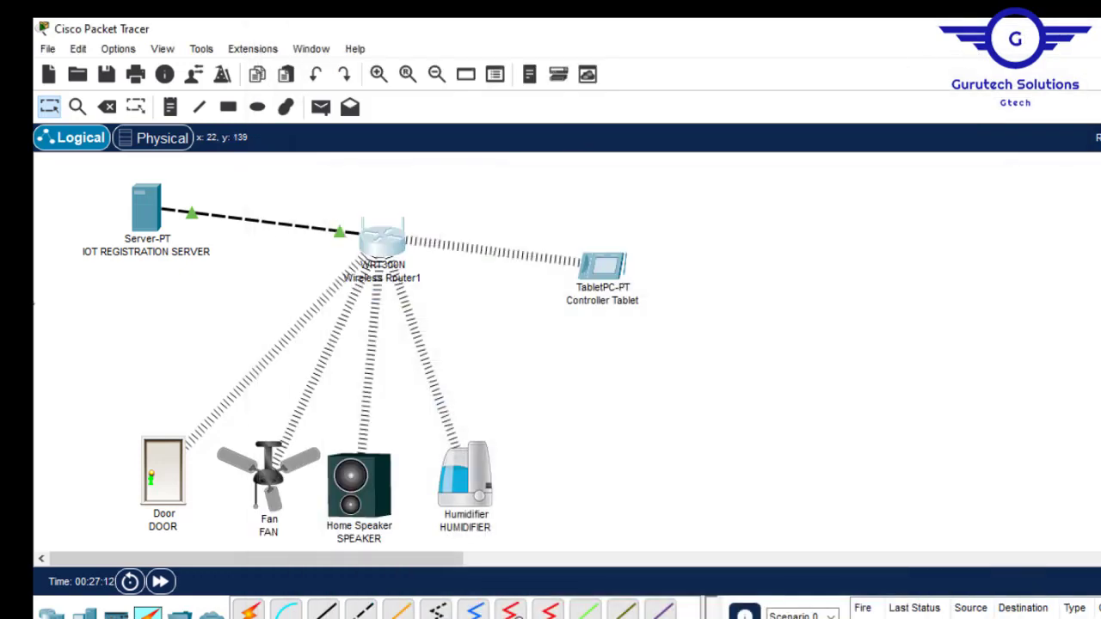
Step: Turn on the DHCP service for FastEthernet0 on the registration server
left_click(144, 204)
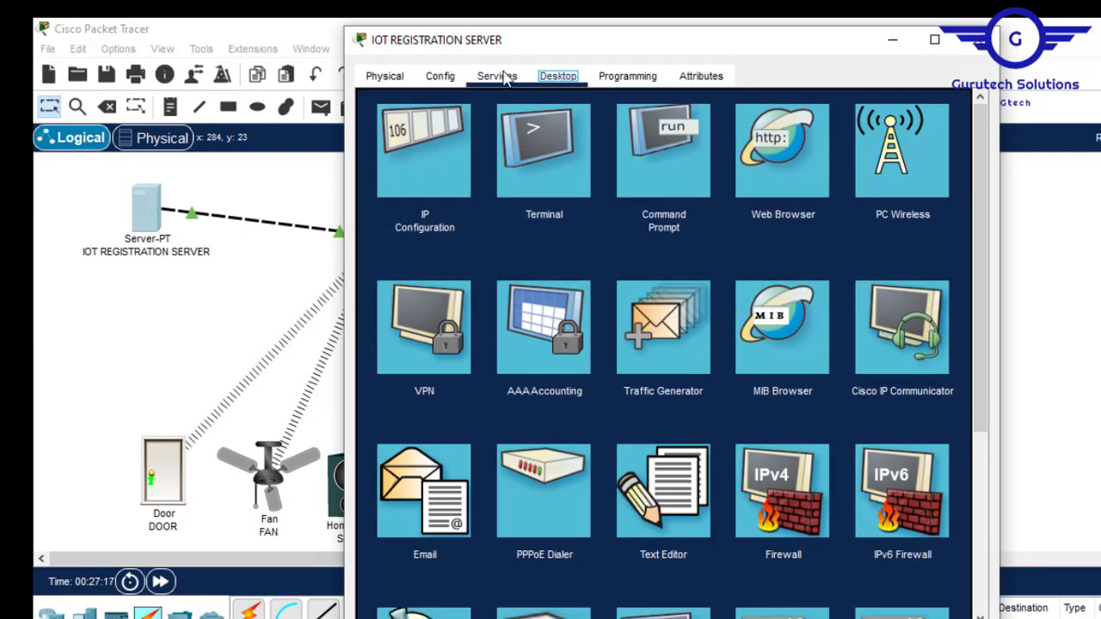
left_click(499, 77)
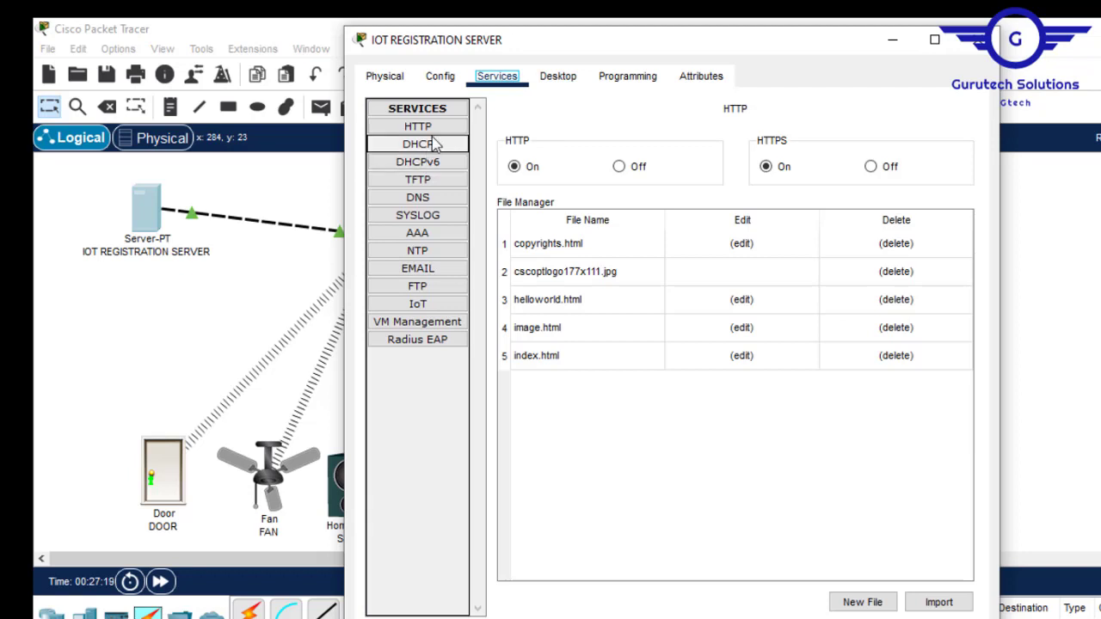
left_click(418, 145)
left_click(785, 146)
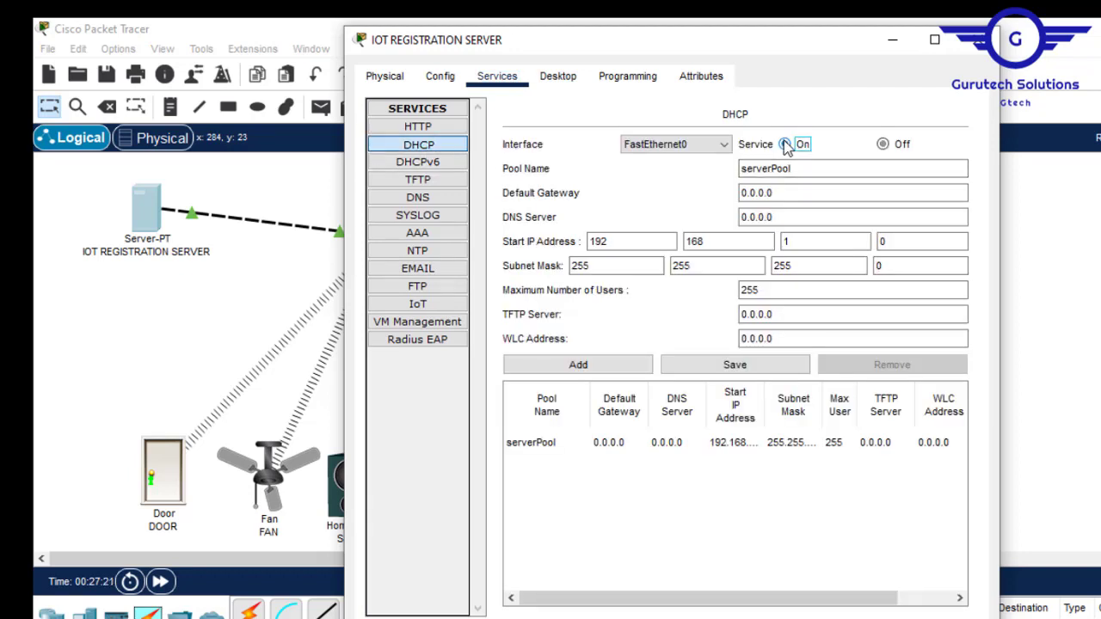
Step: Set the server's DHCP pool default gateway to 192.168.1.1 and its DNS server to 192.168.1.10
left_click(790, 196)
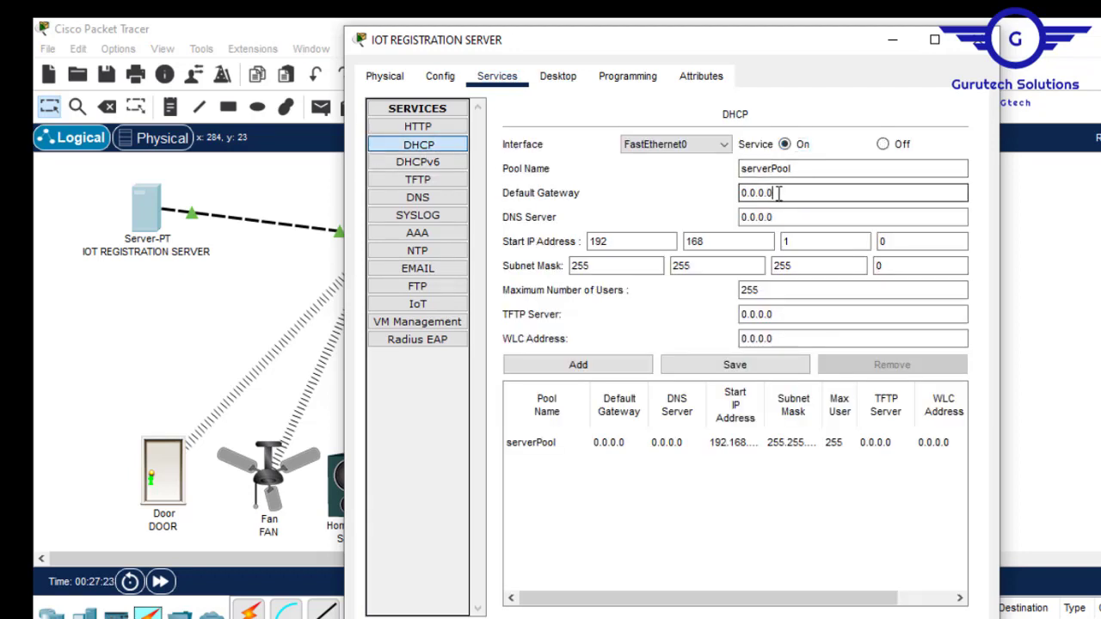
left_click_drag(778, 193, 654, 178)
type("192.168.1.10")
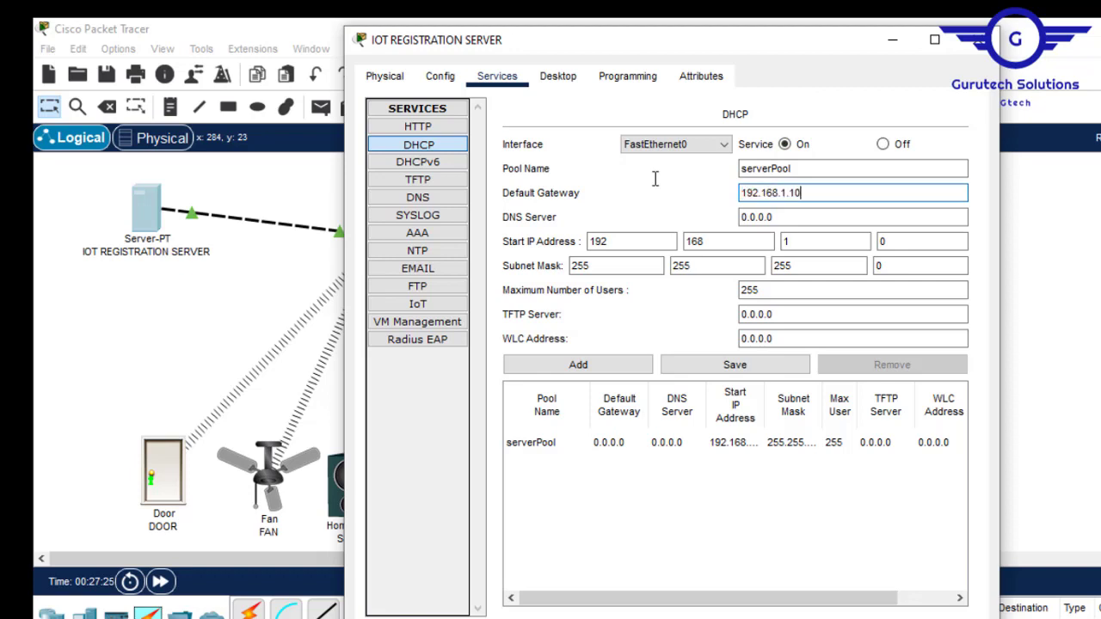
key("Tab")
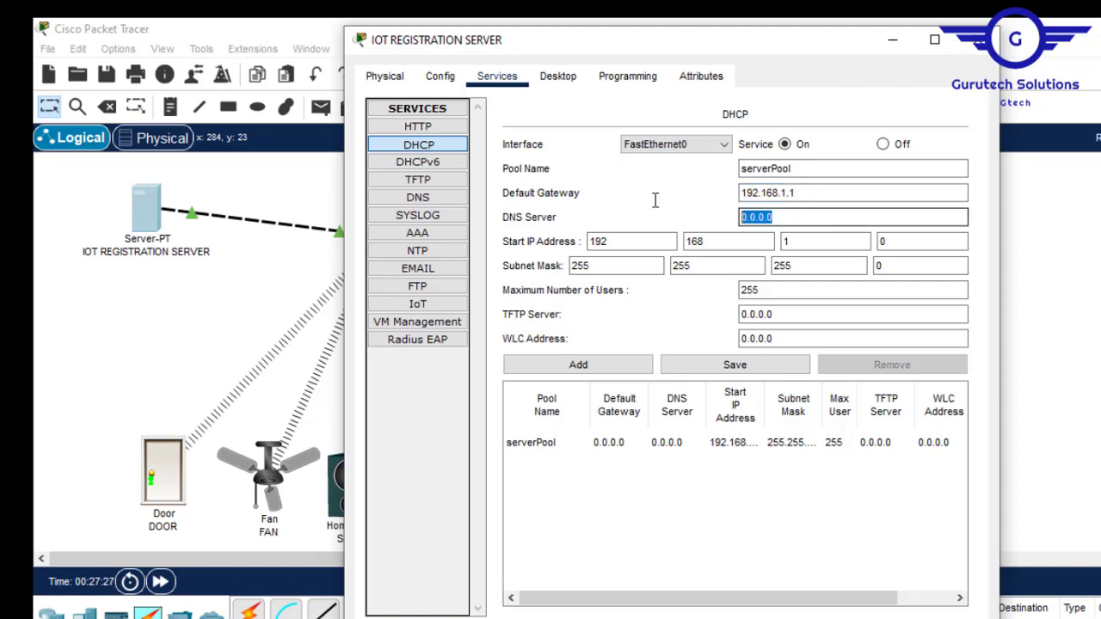
type("192.168.1.10")
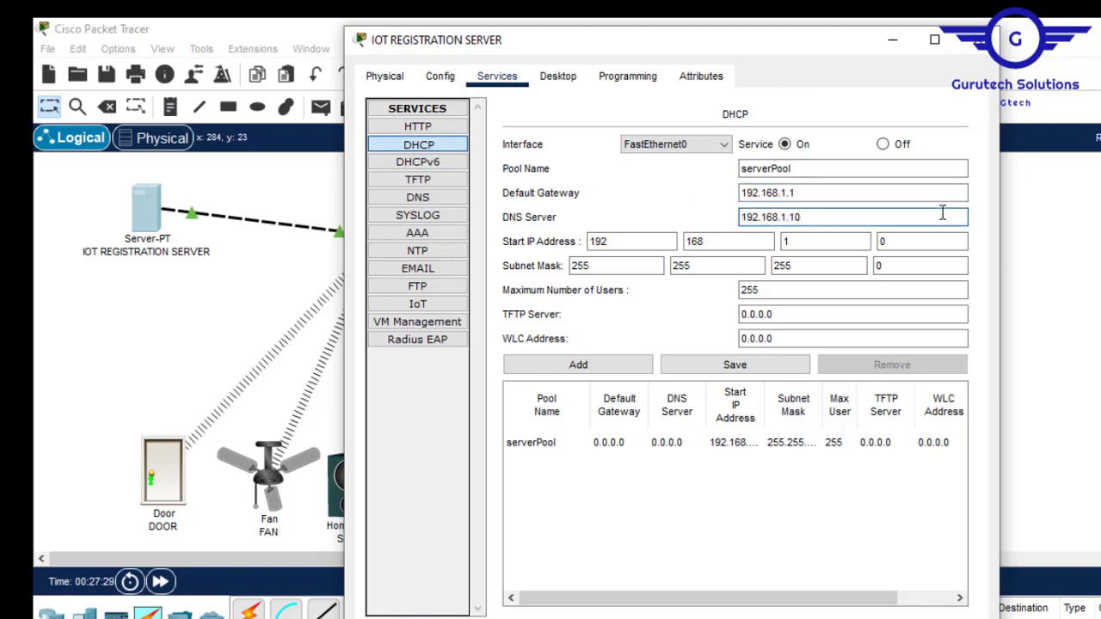
Step: Set the DHCP pool's start IP address to 192.168.1.11, save serverPool, and close the server window
left_click(914, 242)
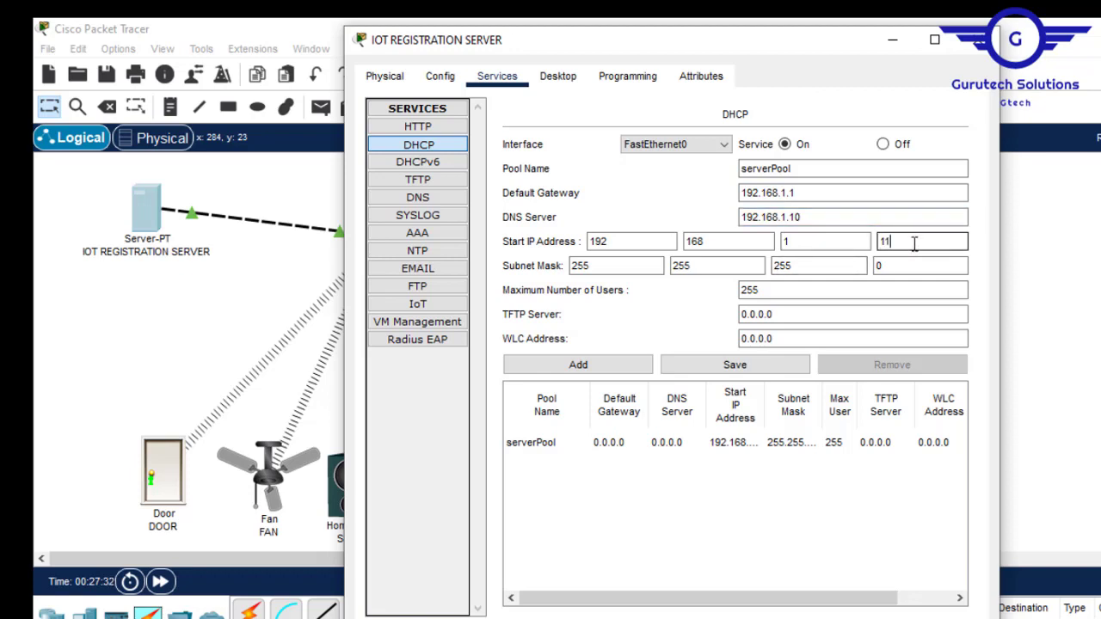
type("11")
left_click(744, 366)
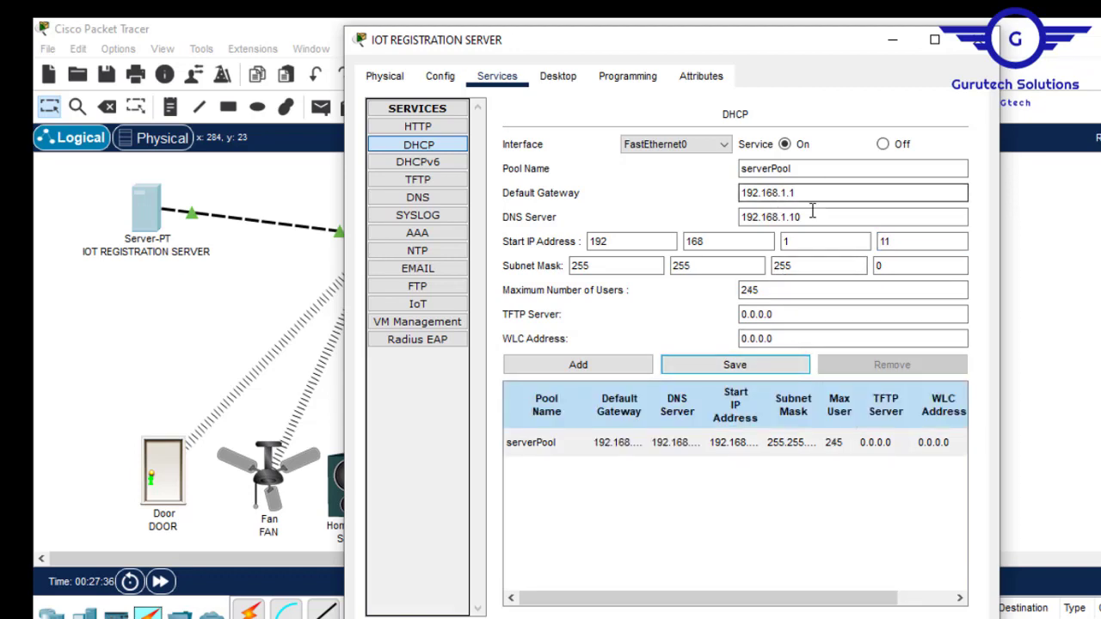
left_click(974, 48)
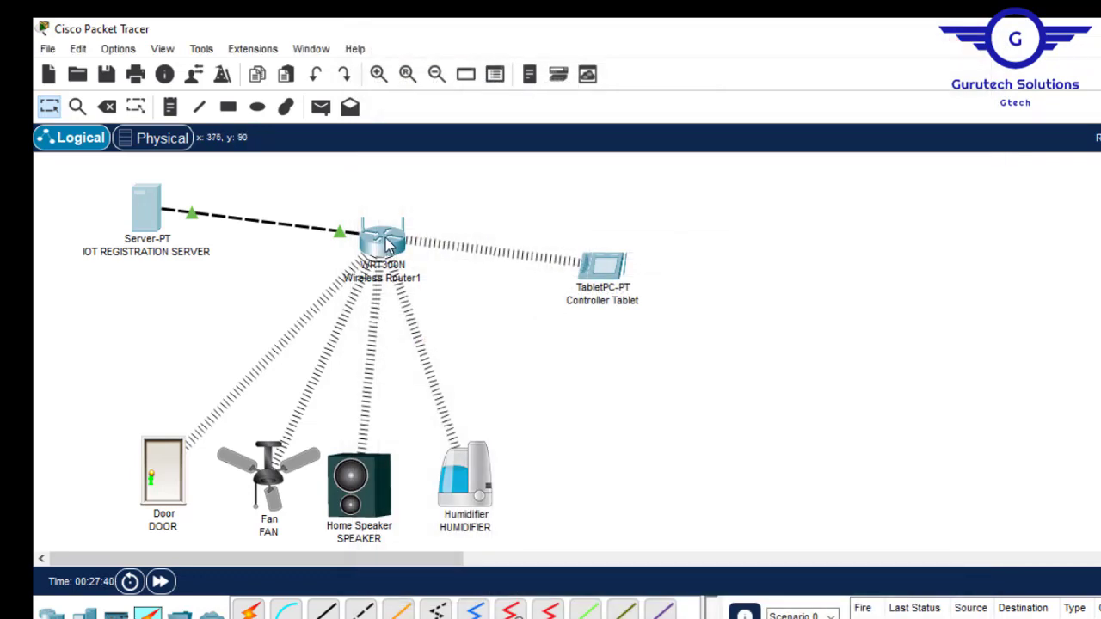
Step: Switch the wireless router's Internet interface to Static and back to DHCP to request a new address, and close its window
left_click(385, 245)
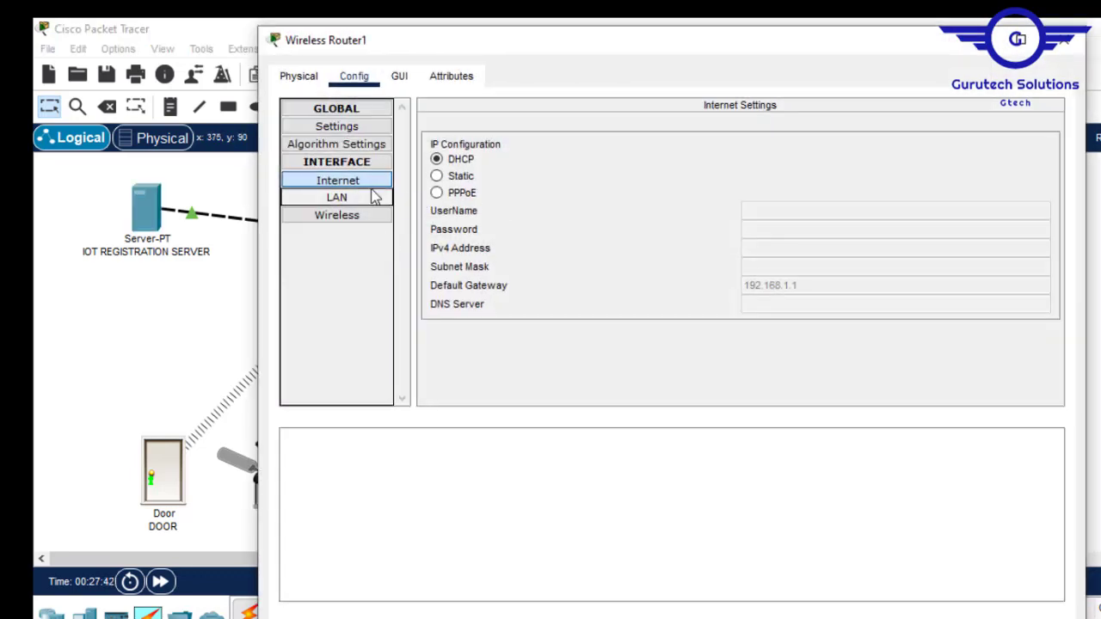
left_click(452, 177)
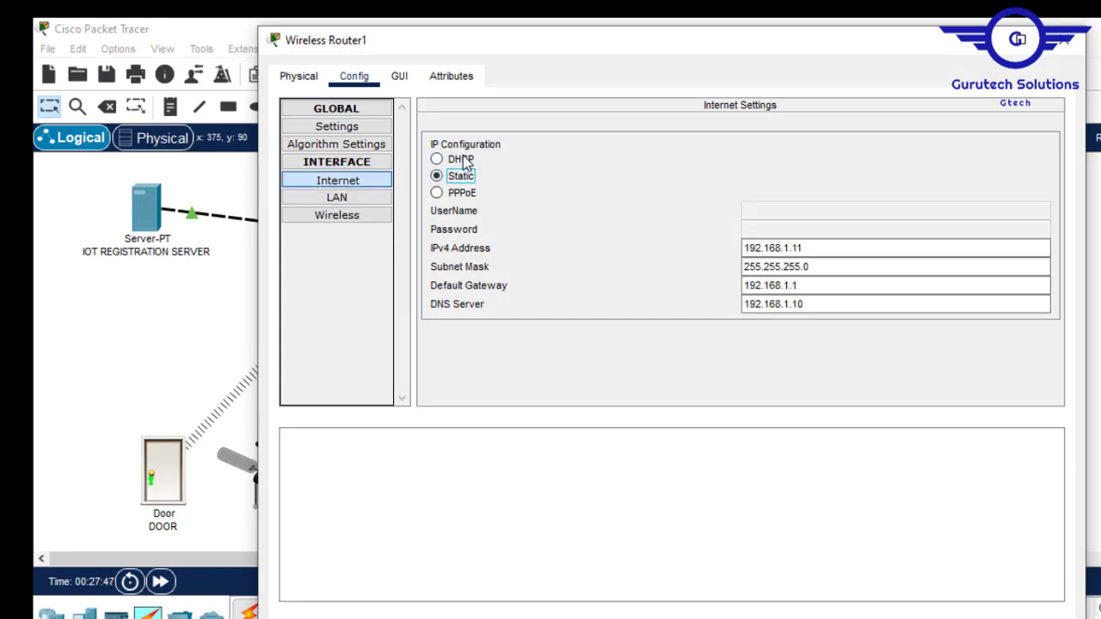
left_click(462, 159)
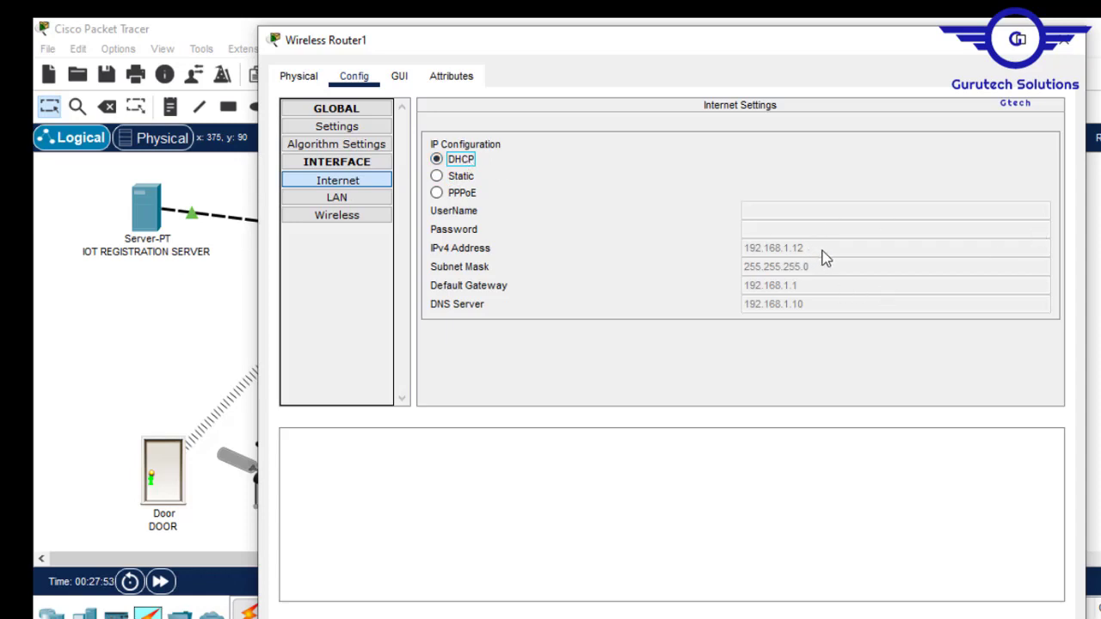
left_click(1078, 43)
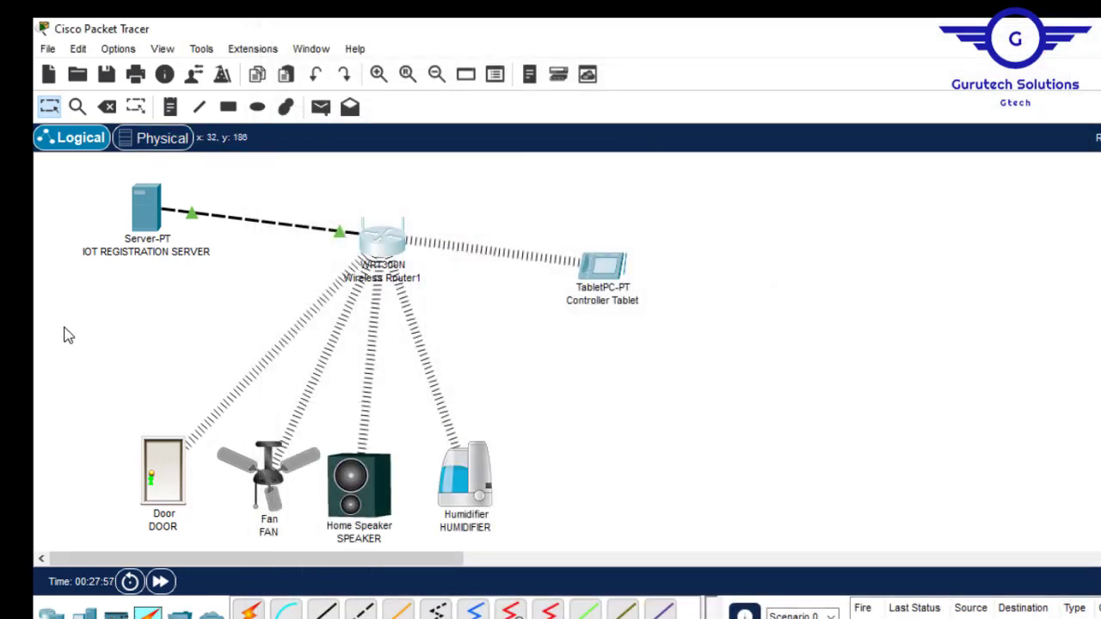
Step: Turn on the IoT registration service on the registration server
left_click(144, 215)
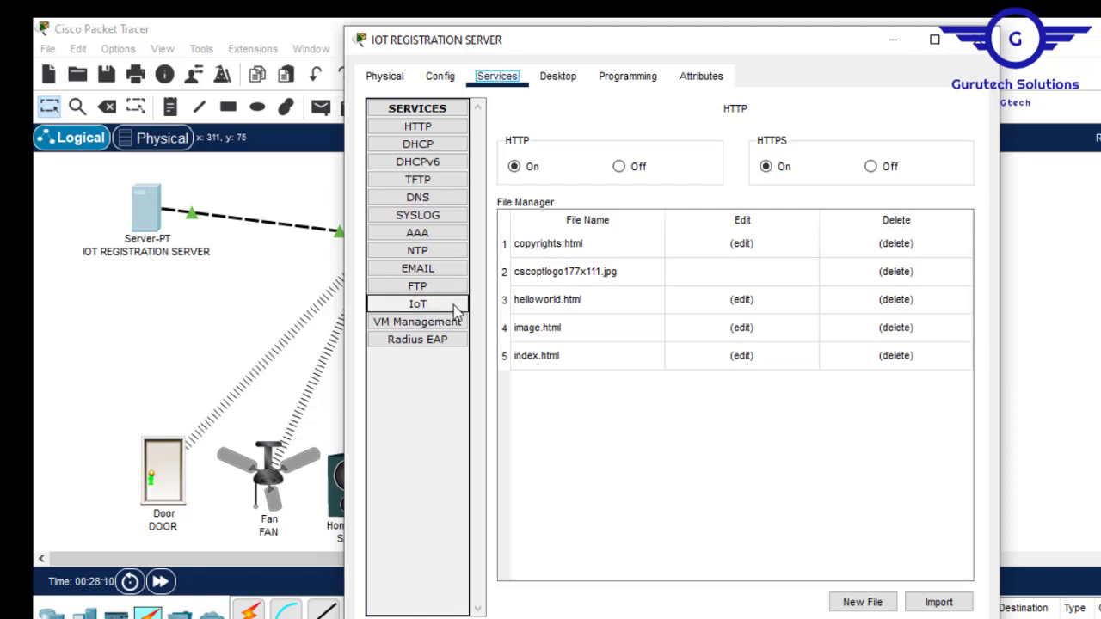
left_click(418, 304)
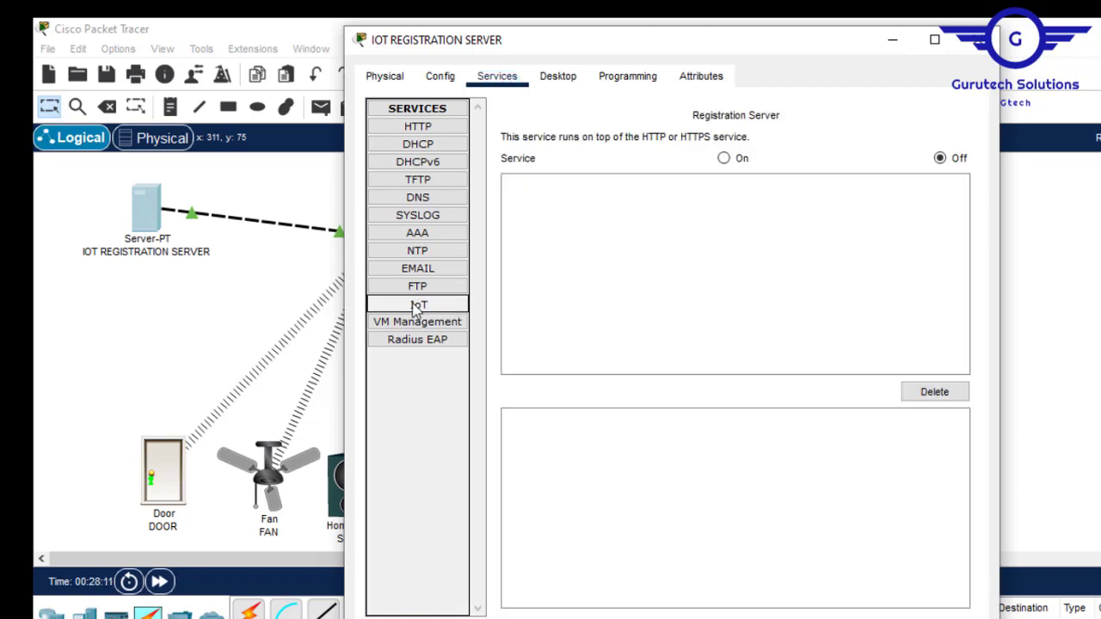
left_click(725, 159)
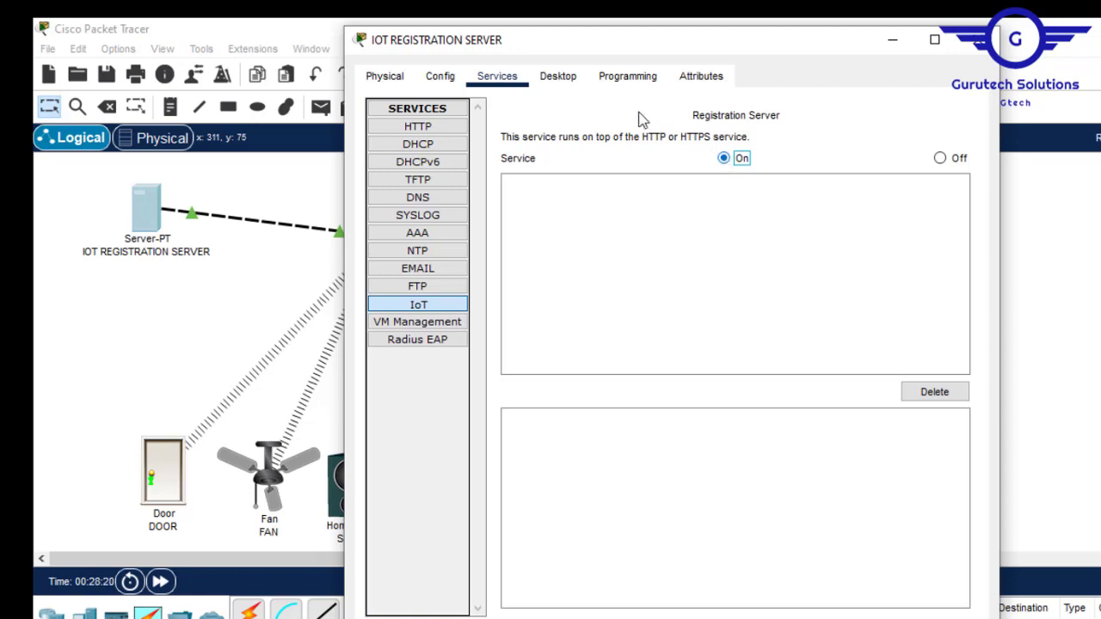
Step: Load the registration server page at 192.168.1.10 in the server's web browser
left_click(559, 76)
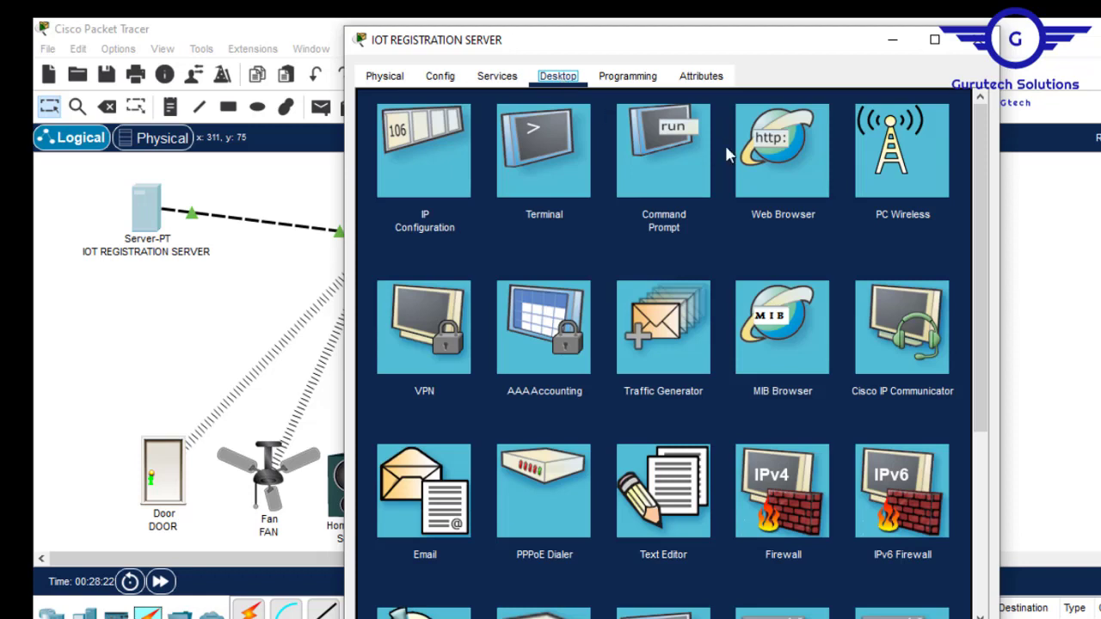
left_click(779, 159)
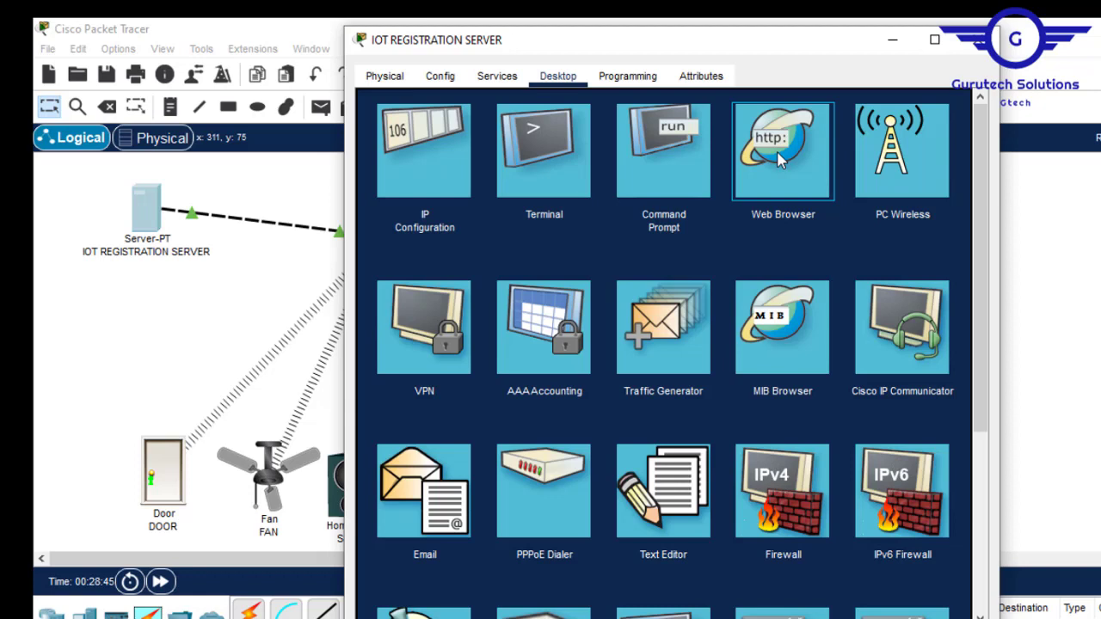
left_click(779, 159)
left_click(498, 128)
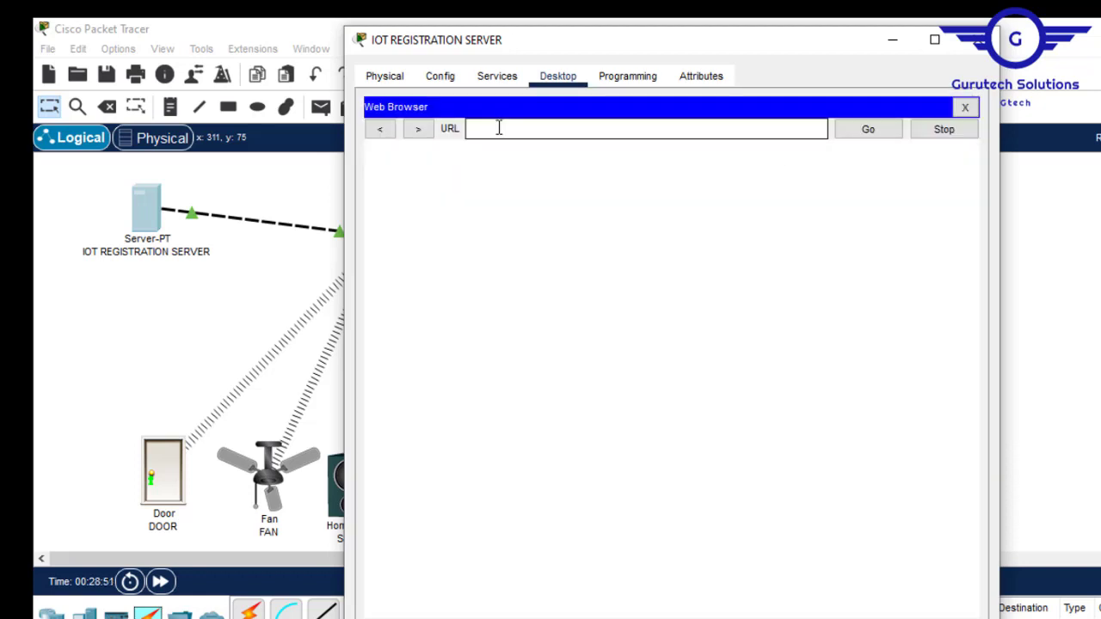
type("192.168.1.10")
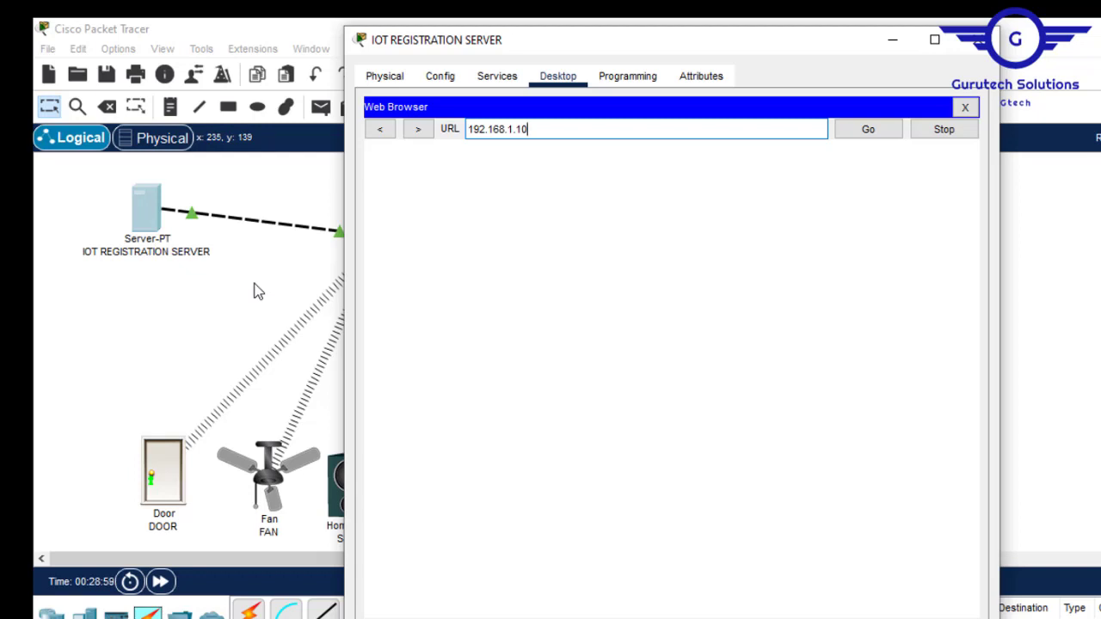
left_click(868, 131)
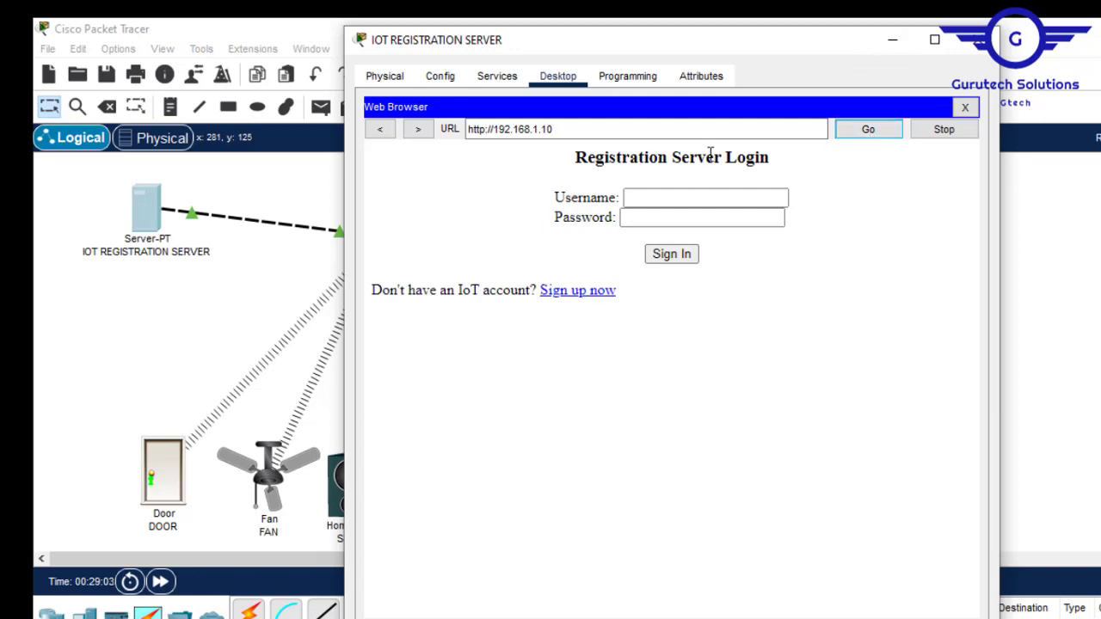
Step: Sign up for an IoT account with the username admin and an account password, and minimize the server window
left_click(578, 290)
left_click(657, 201)
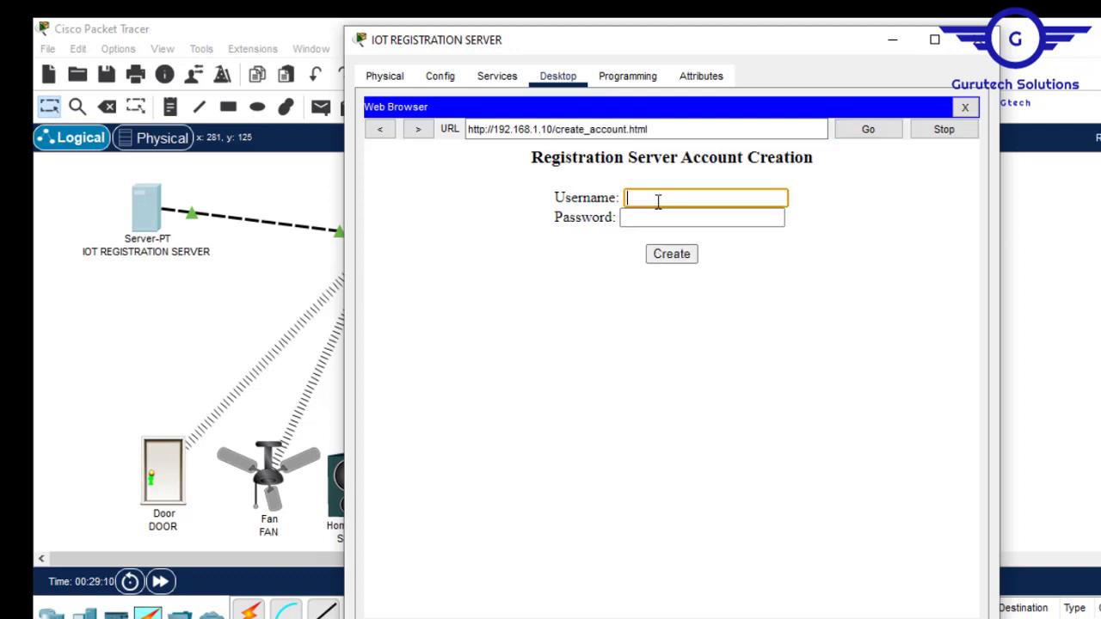
type("admin")
left_click(631, 218)
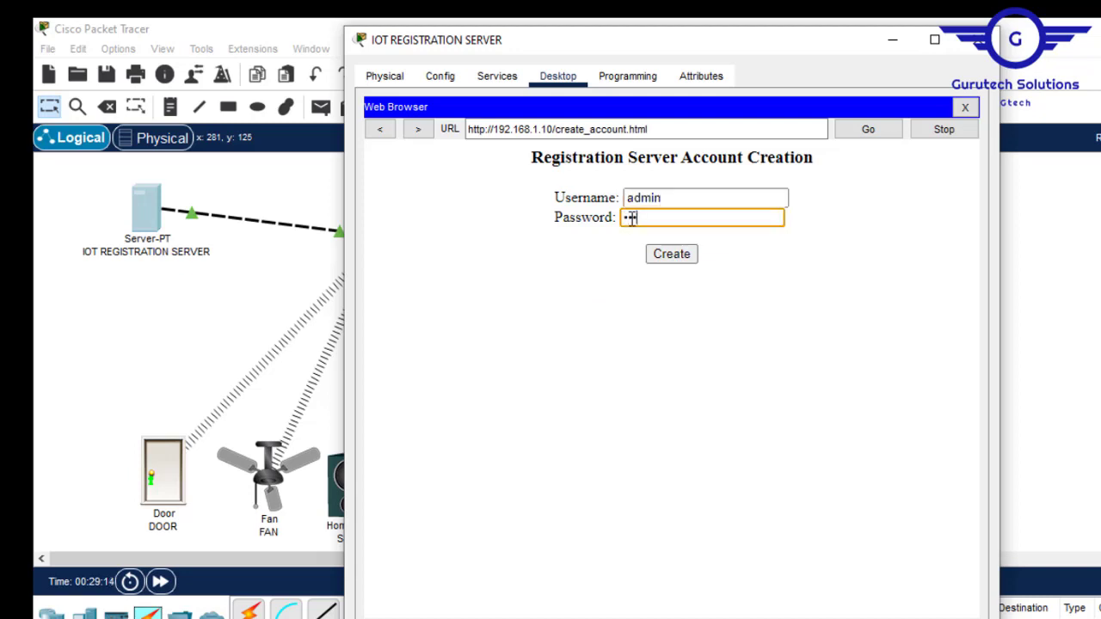
left_click(686, 257)
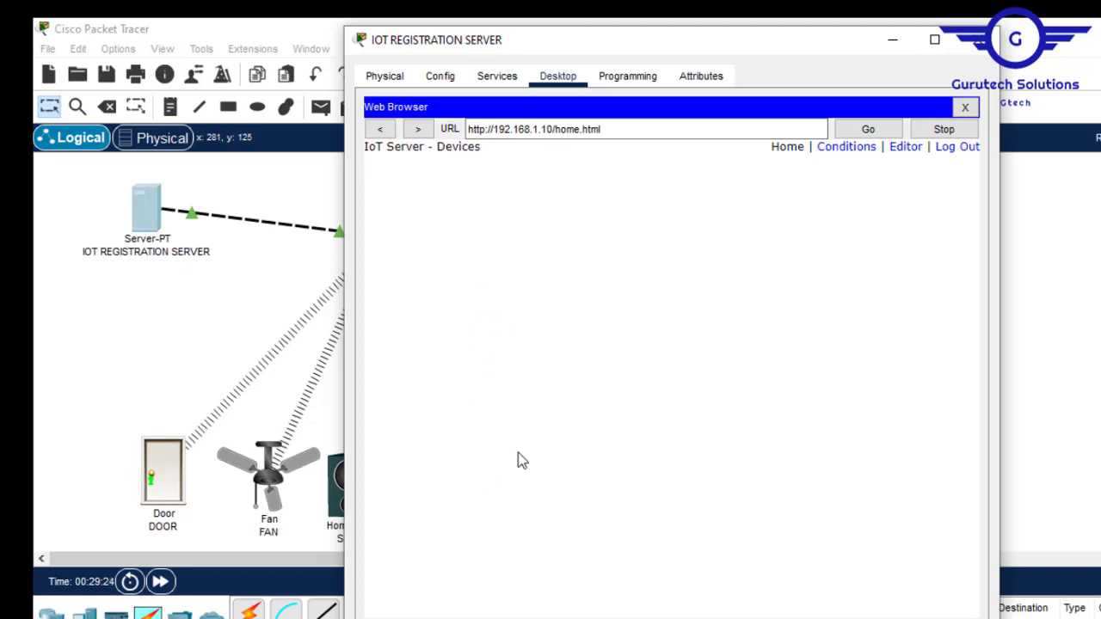
left_click(895, 41)
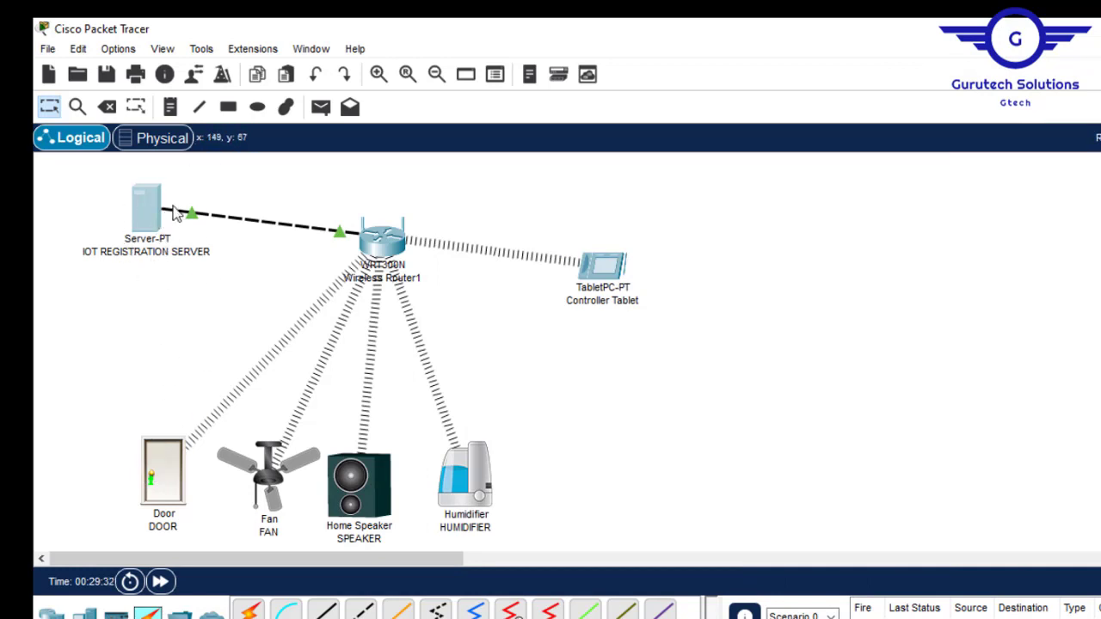
Step: Set the door's IoT server to Remote Server with the server address 192.168.1.10
left_click(165, 454)
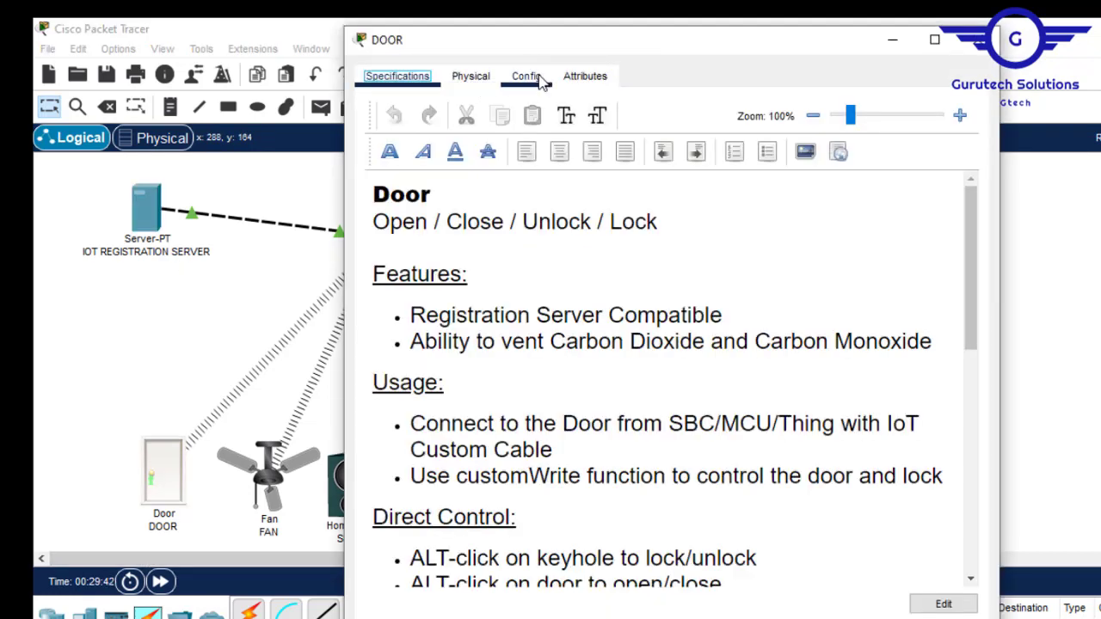
left_click(527, 76)
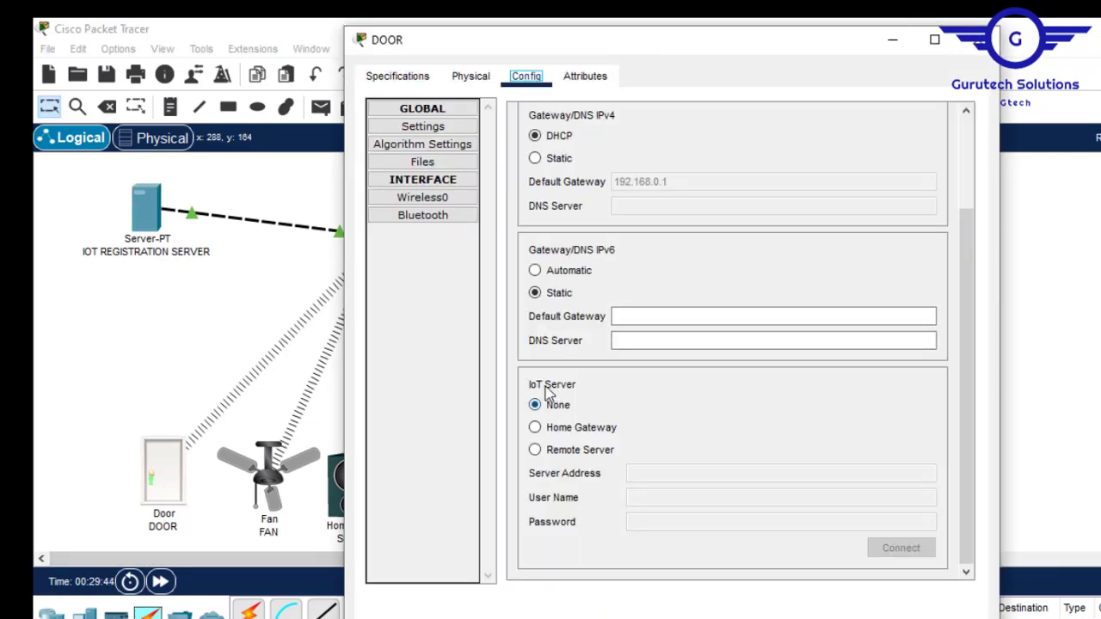
left_click(534, 450)
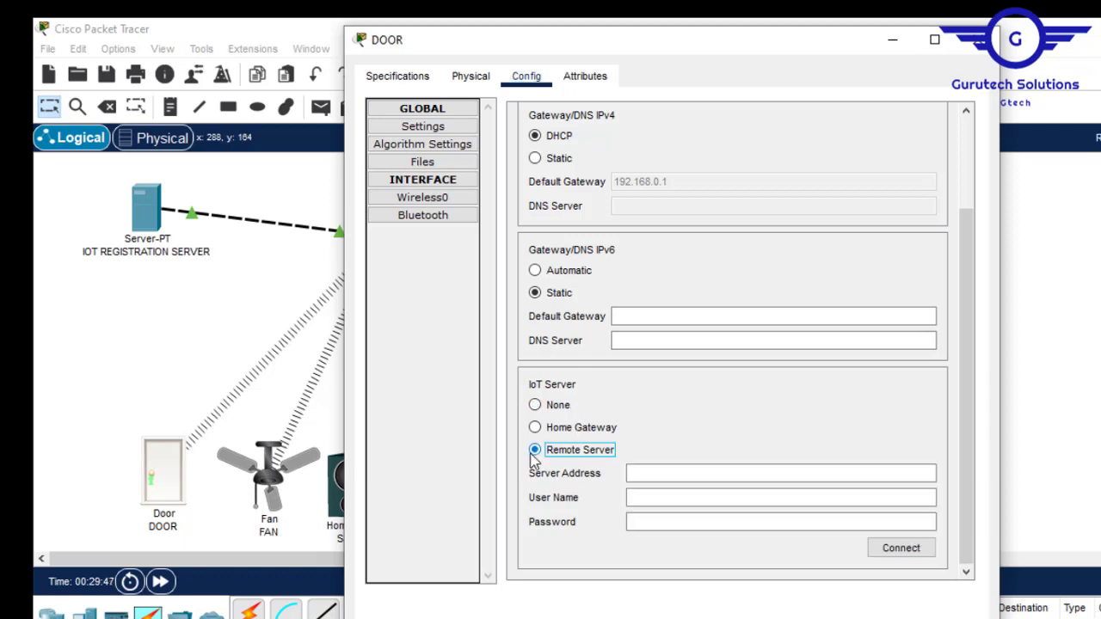
left_click(641, 472)
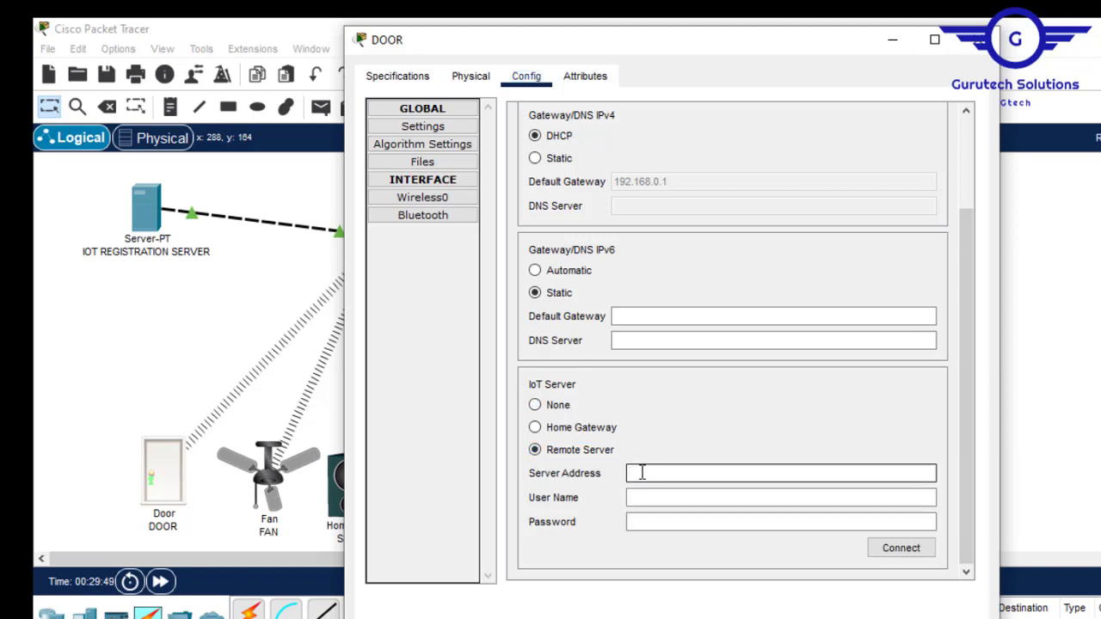
type("192.168.1.10")
Step: Enter the username admin and the account password for the door, connect it to the server, and close its window
left_click(670, 497)
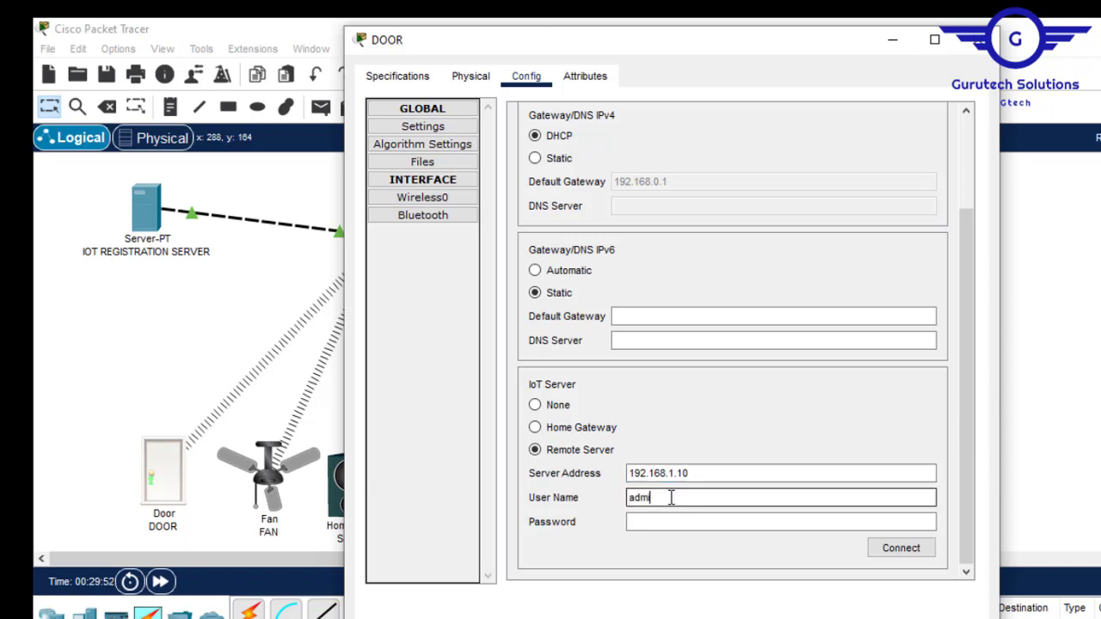
left_click(651, 521)
type("admin")
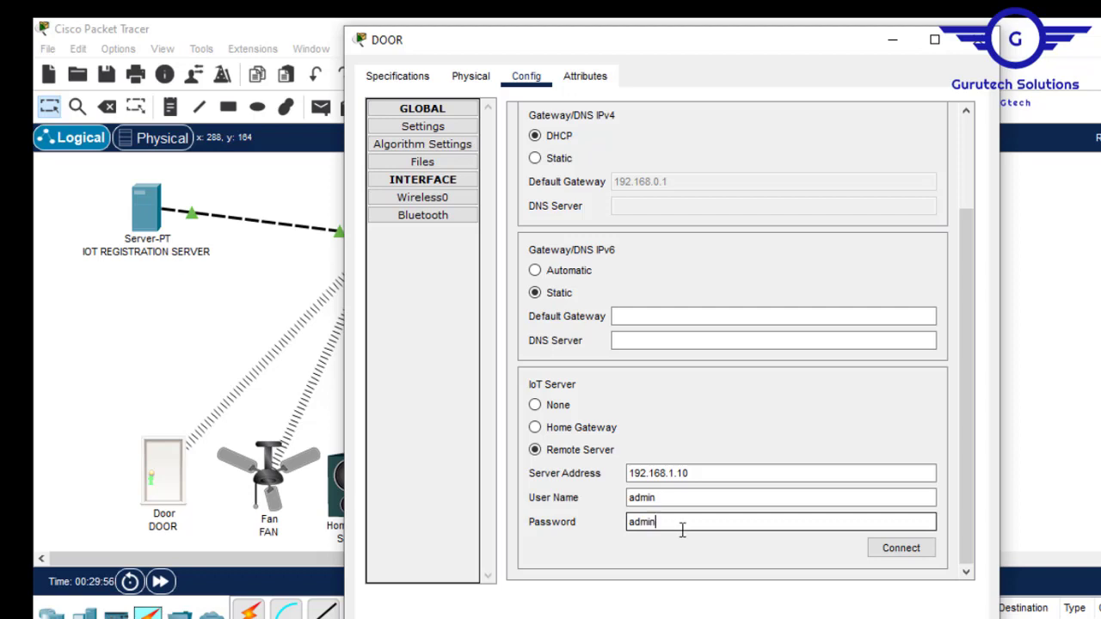
left_click(903, 551)
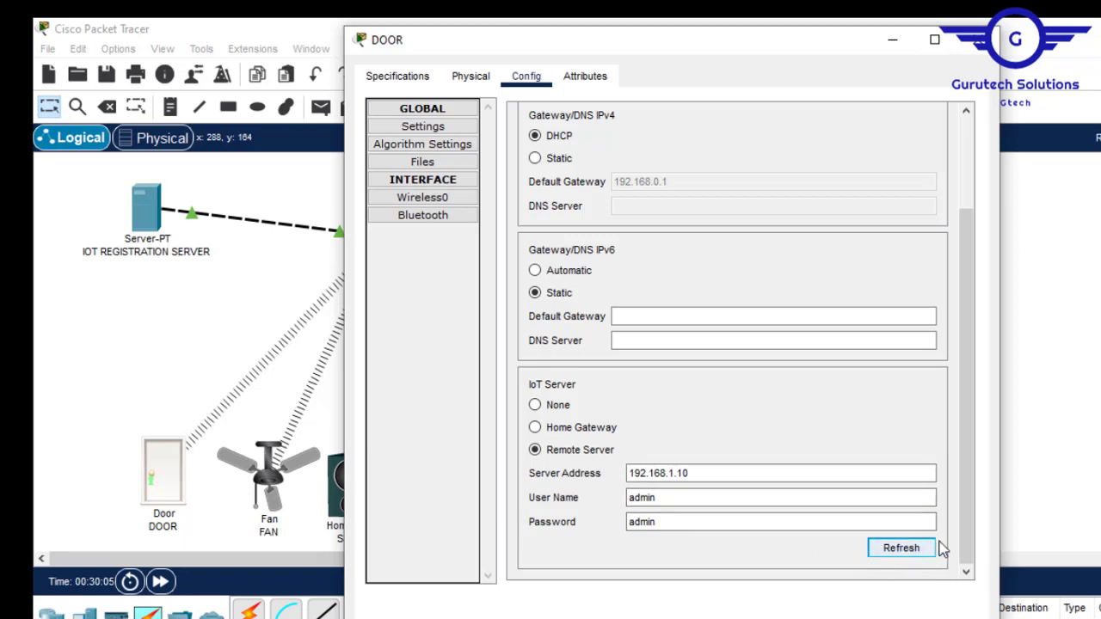
left_click(981, 39)
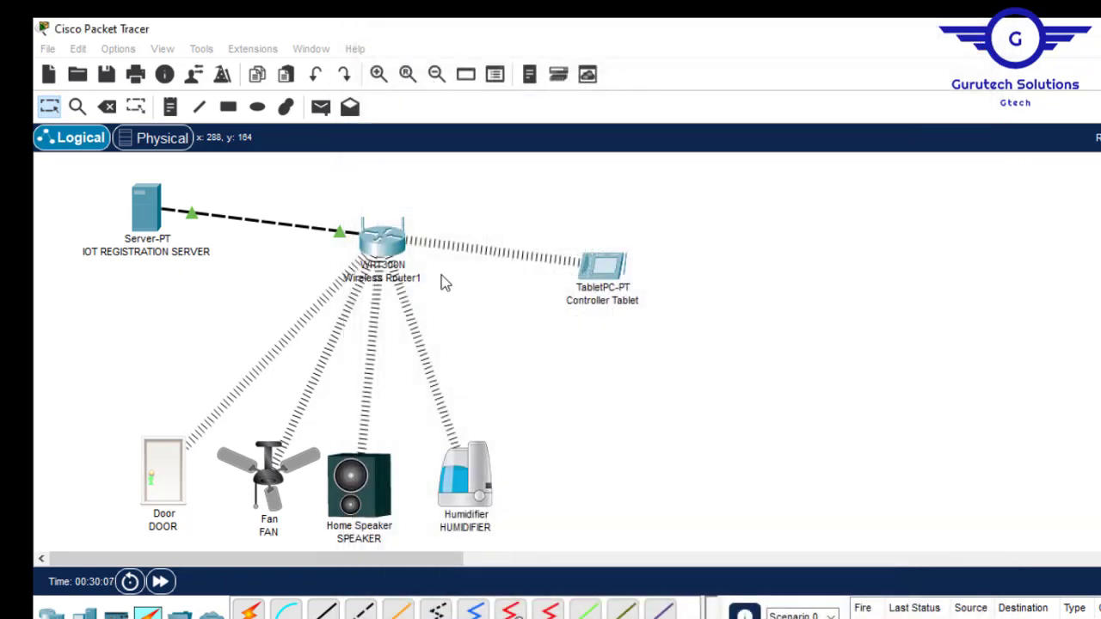
Step: Set the fan's IoT server to Remote Server with the server address 192.168.1.10
left_click(262, 471)
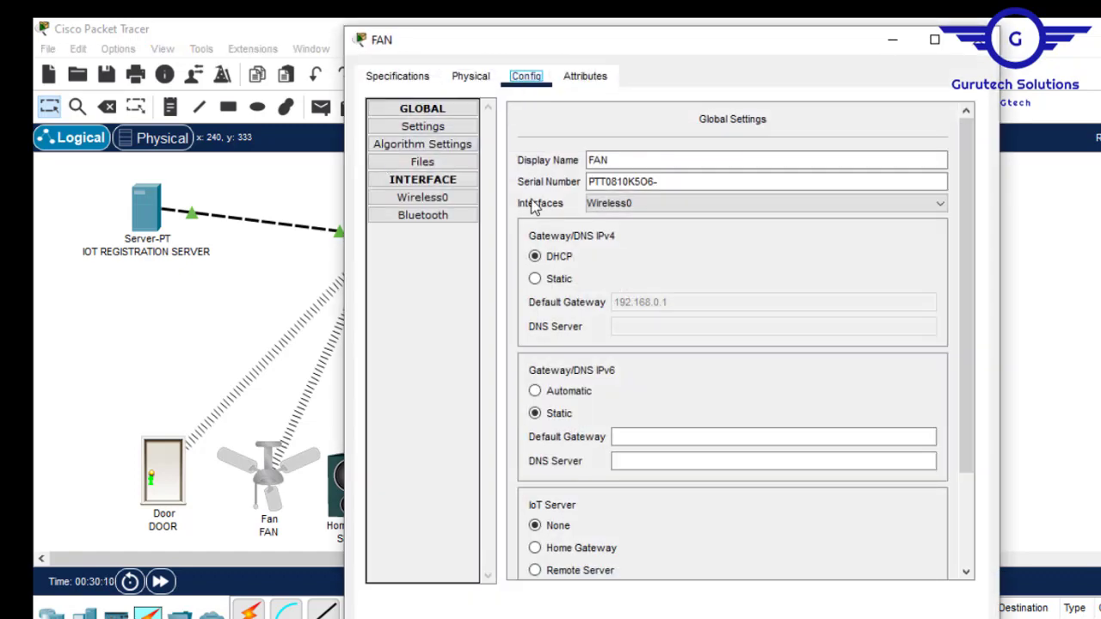
scroll(954, 523, "down", 3)
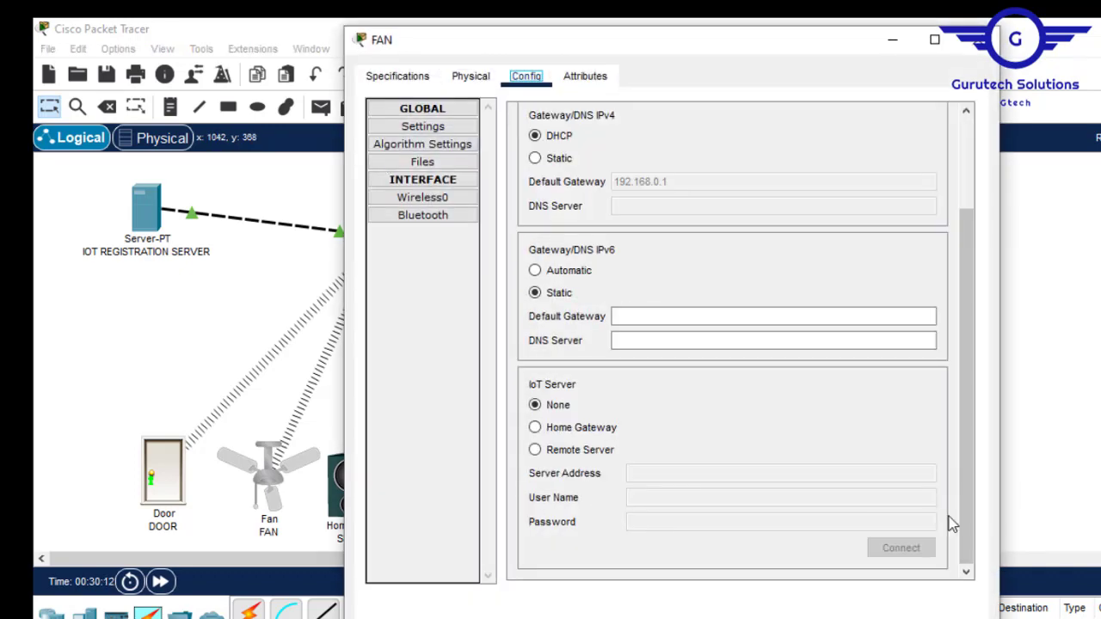
left_click(536, 450)
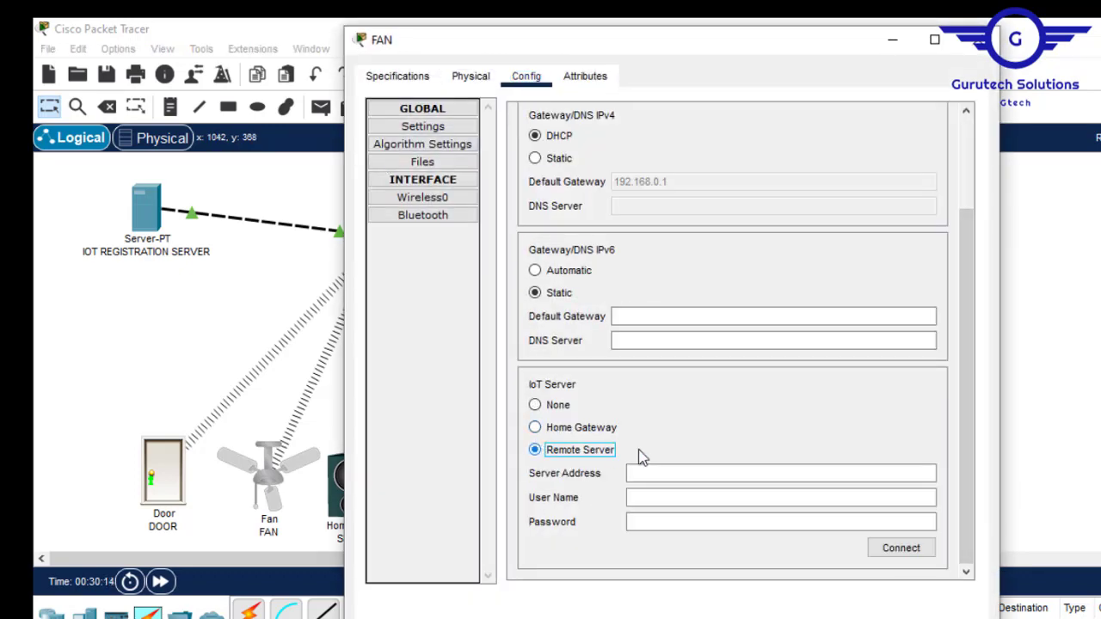
left_click(675, 472)
type("192.168.1.10")
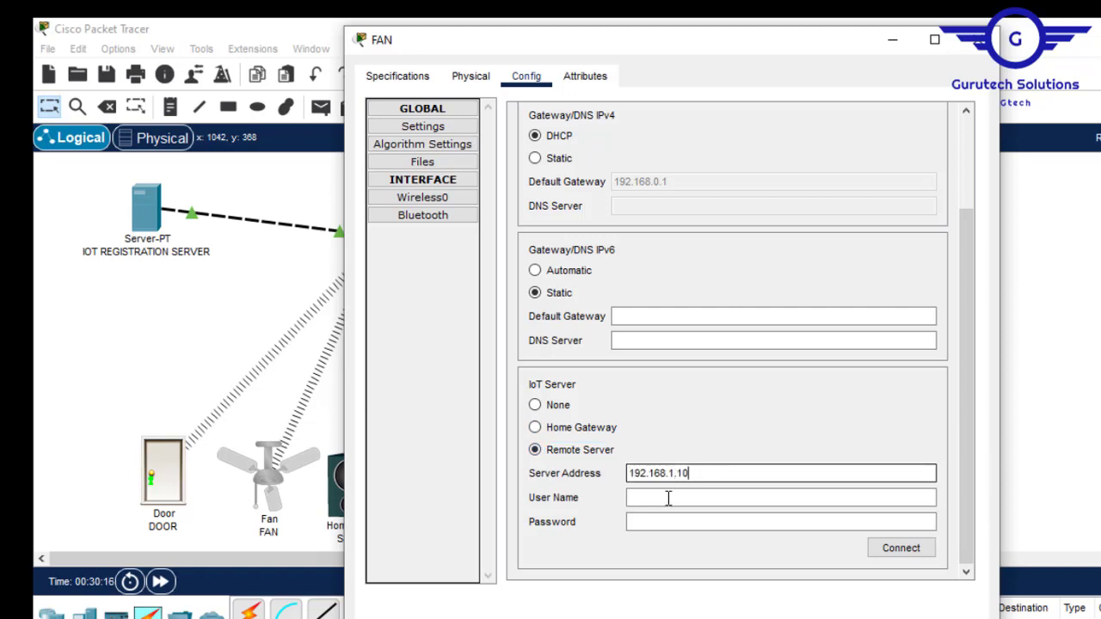
Step: Enter the username admin and the account password for the fan, connect it to the server, and close its window
left_click(660, 503)
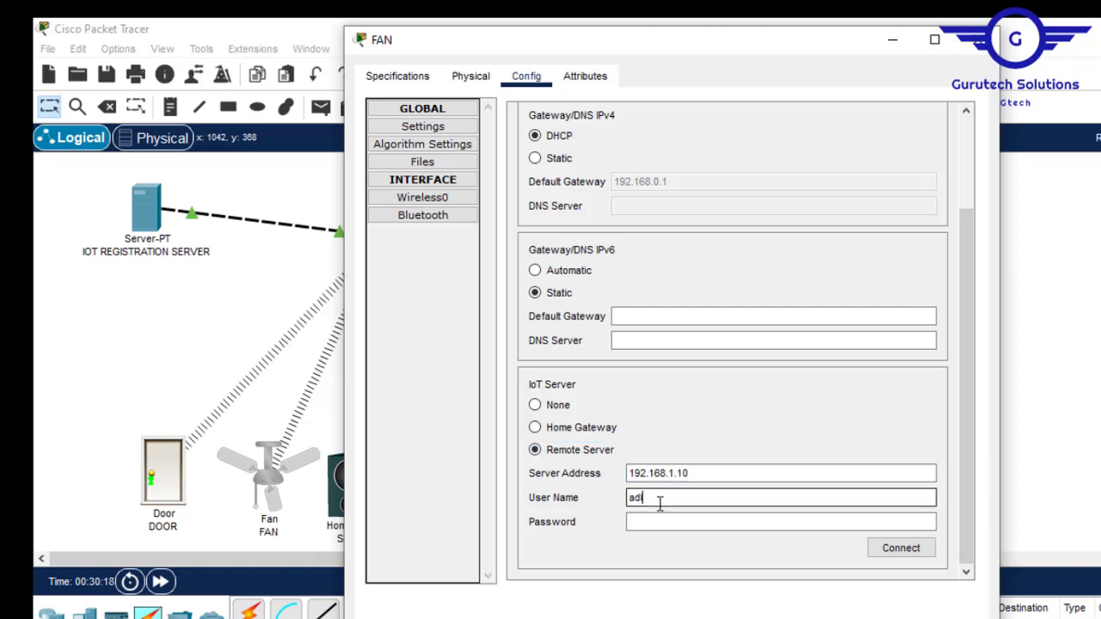
type("admin")
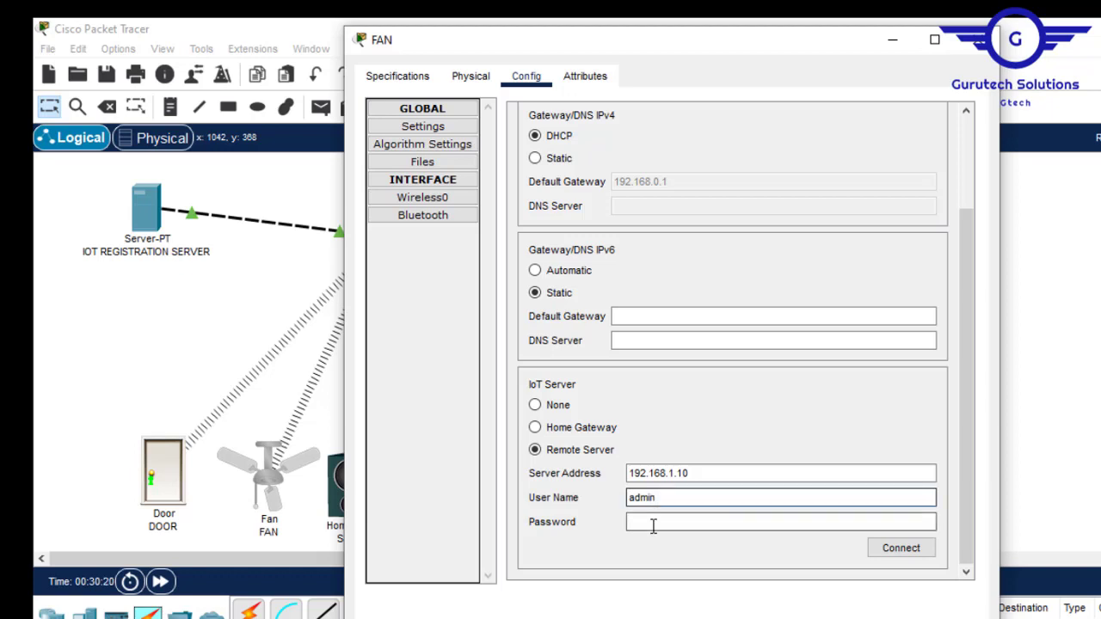
left_click(648, 524)
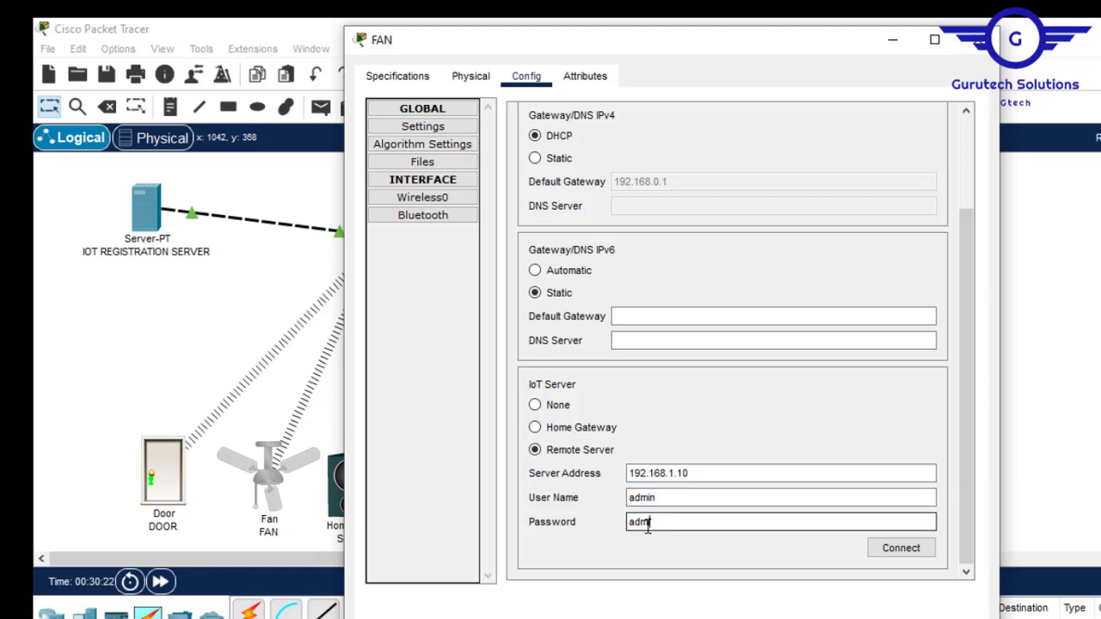
type("admin")
left_click(900, 548)
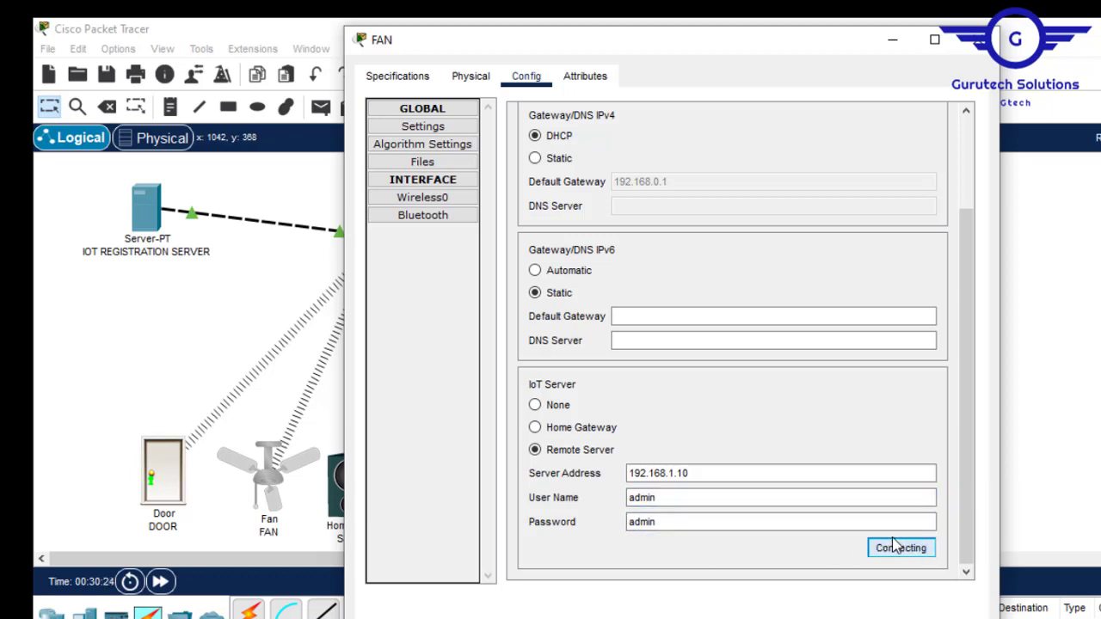
left_click(973, 47)
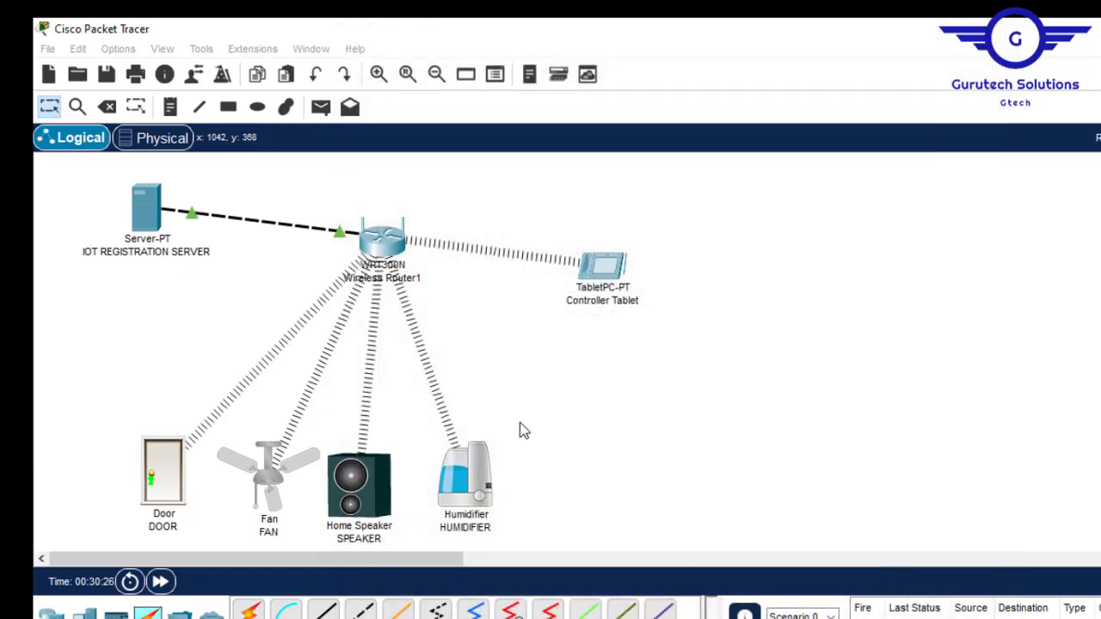
Step: Set the speaker's IoT server to Remote Server with the server address 192.168.1.10
left_click(379, 488)
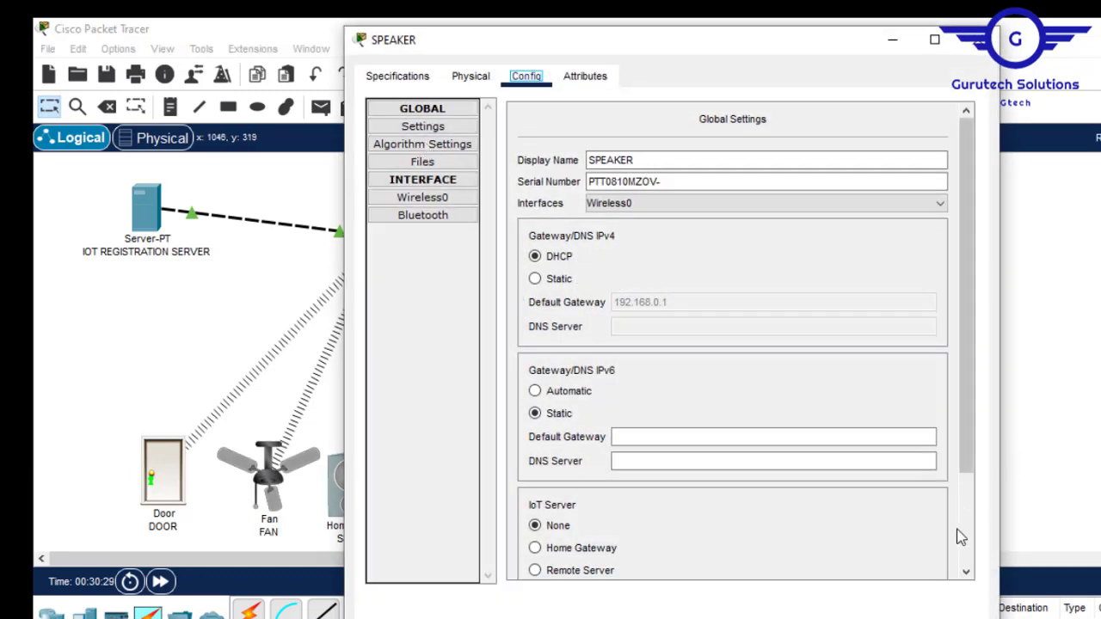
scroll(966, 540, "down", 3)
left_click(550, 453)
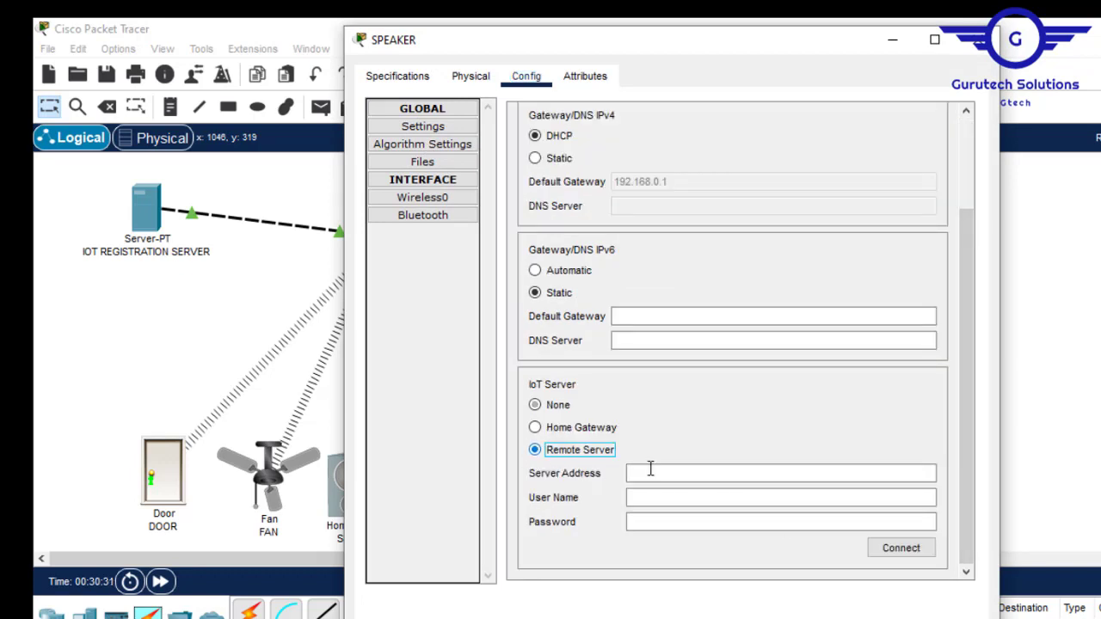
left_click(649, 473)
type("192.168.1.10")
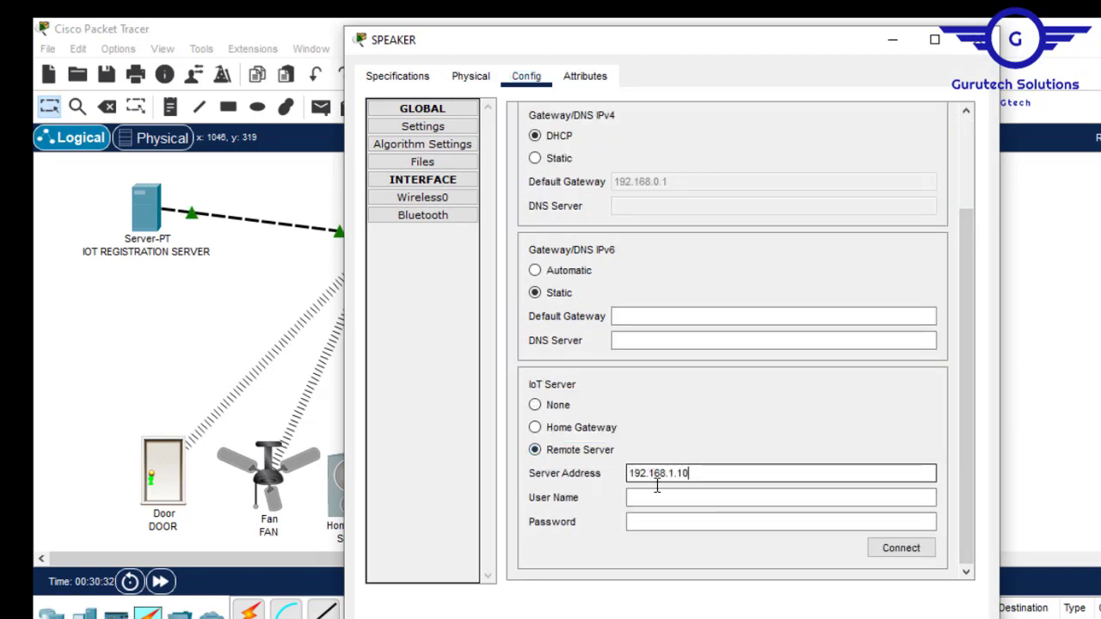
Step: Enter the username admin and the account password for the speaker, connect it to the server, and close its window
left_click(662, 499)
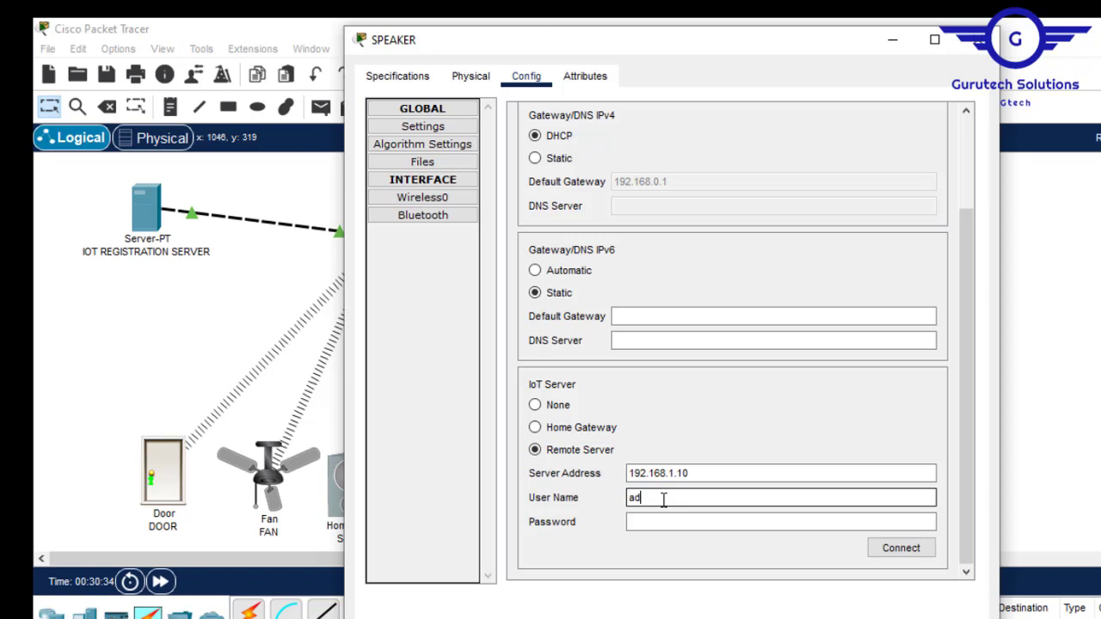
left_click(652, 520)
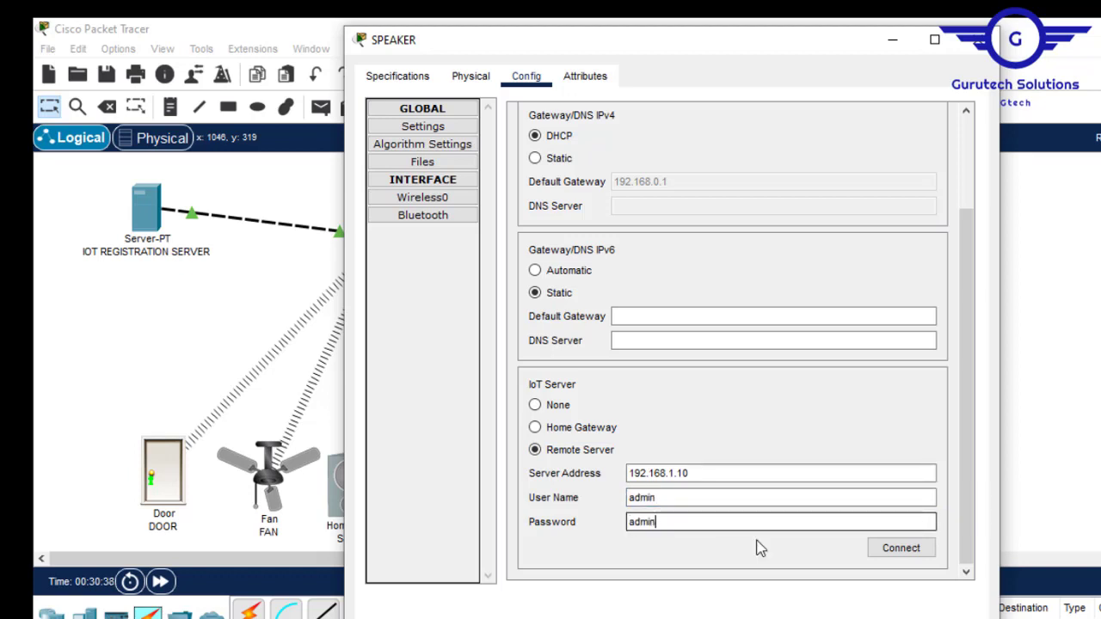
left_click(902, 548)
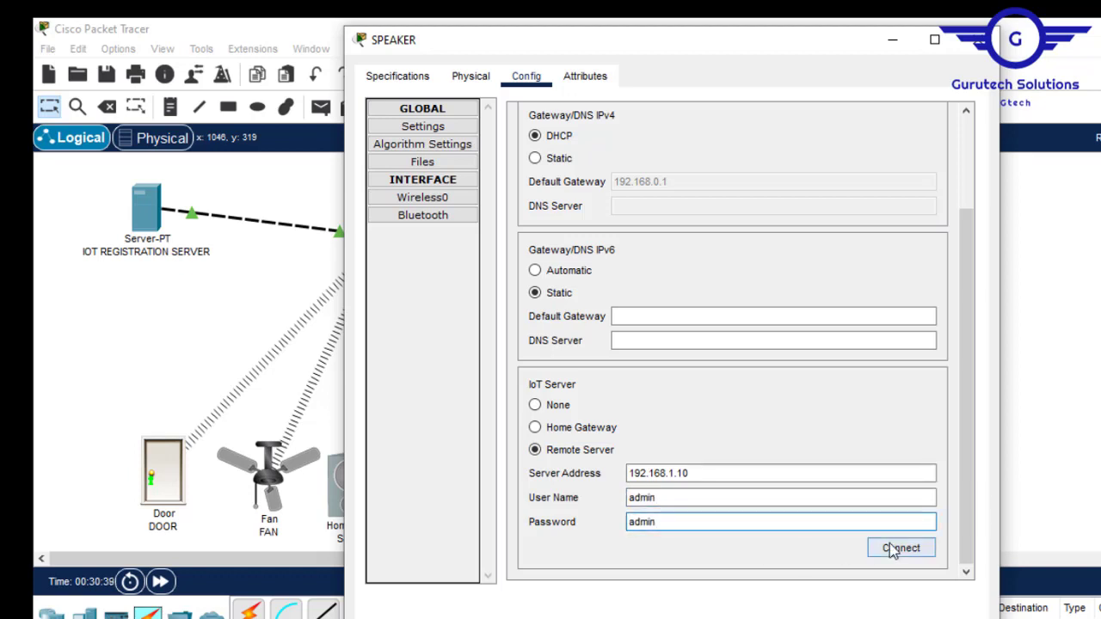
left_click(977, 44)
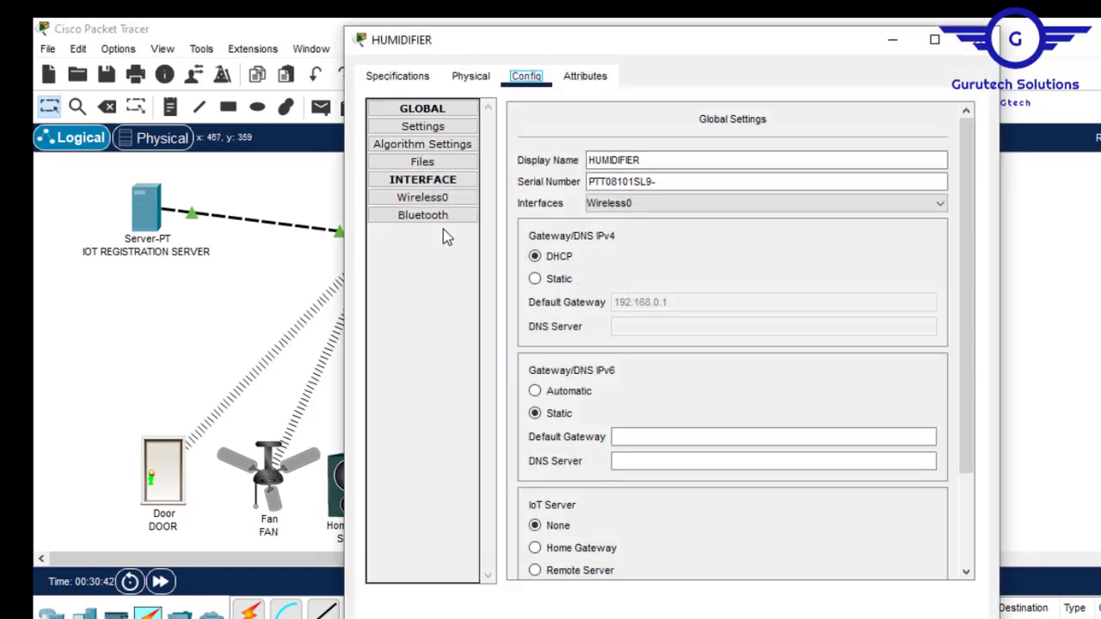
Step: Set the humidifier's IoT server to Remote Server with the server address 192.168.1.10
scroll(972, 533, "down", 3)
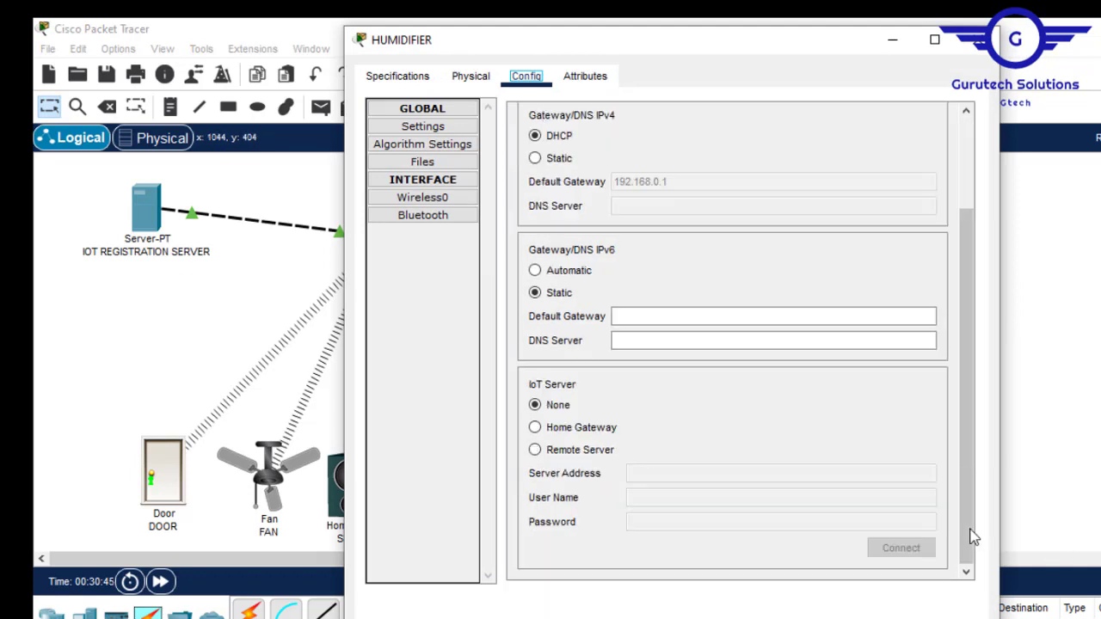
left_click(535, 450)
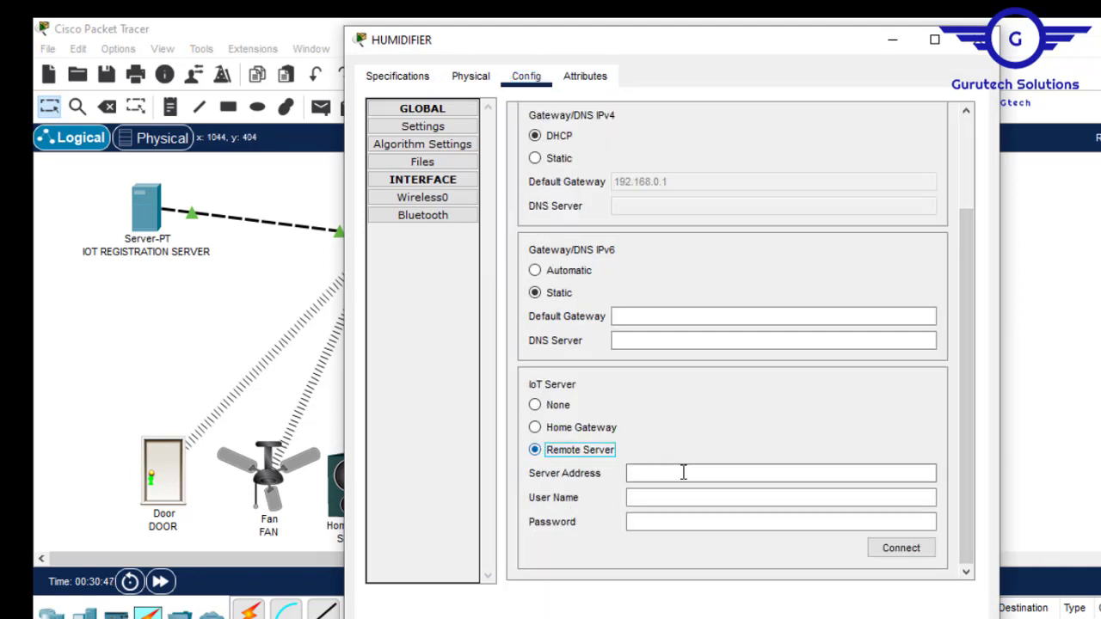
left_click(659, 478)
type("192.168.1.10")
Step: Enter the username admin and the account password for the humidifier, connect it to the server, and close its window
left_click(638, 497)
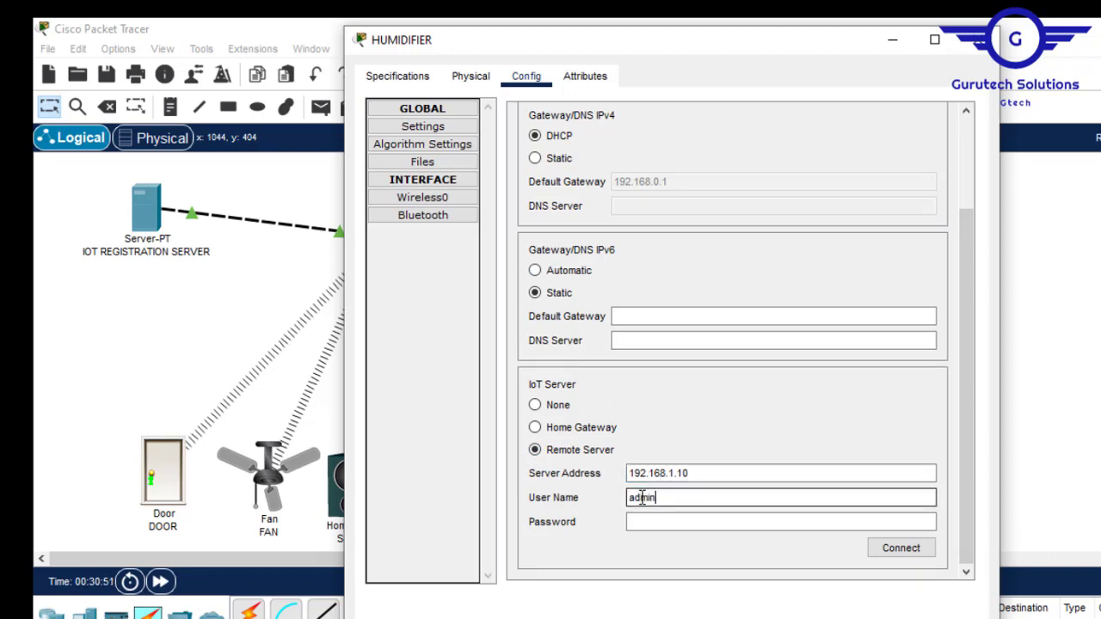
left_click(643, 522)
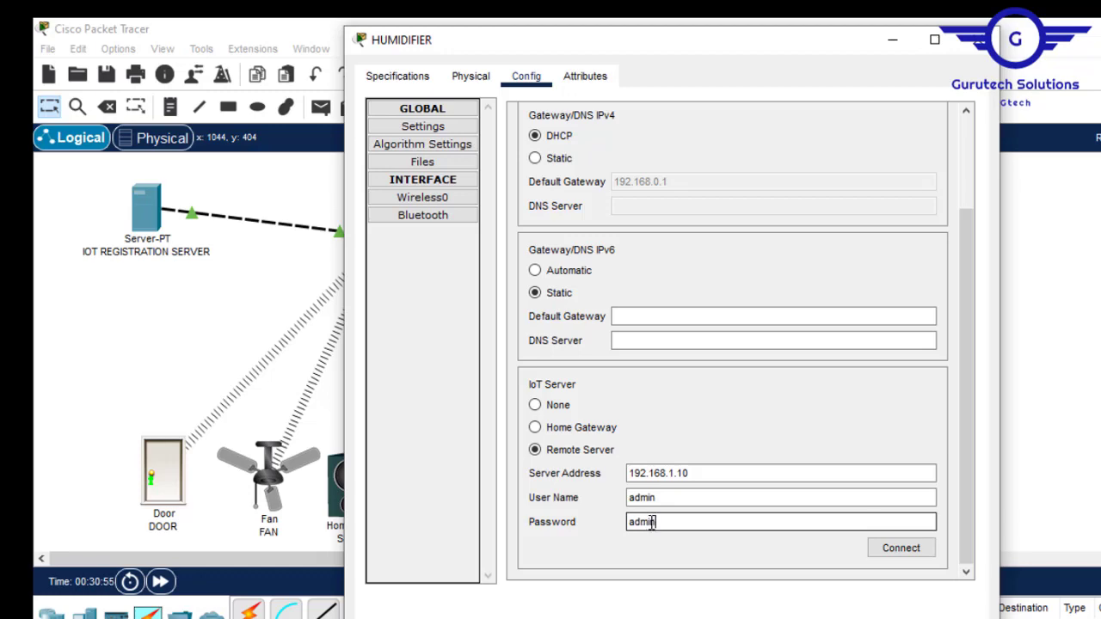
left_click(901, 551)
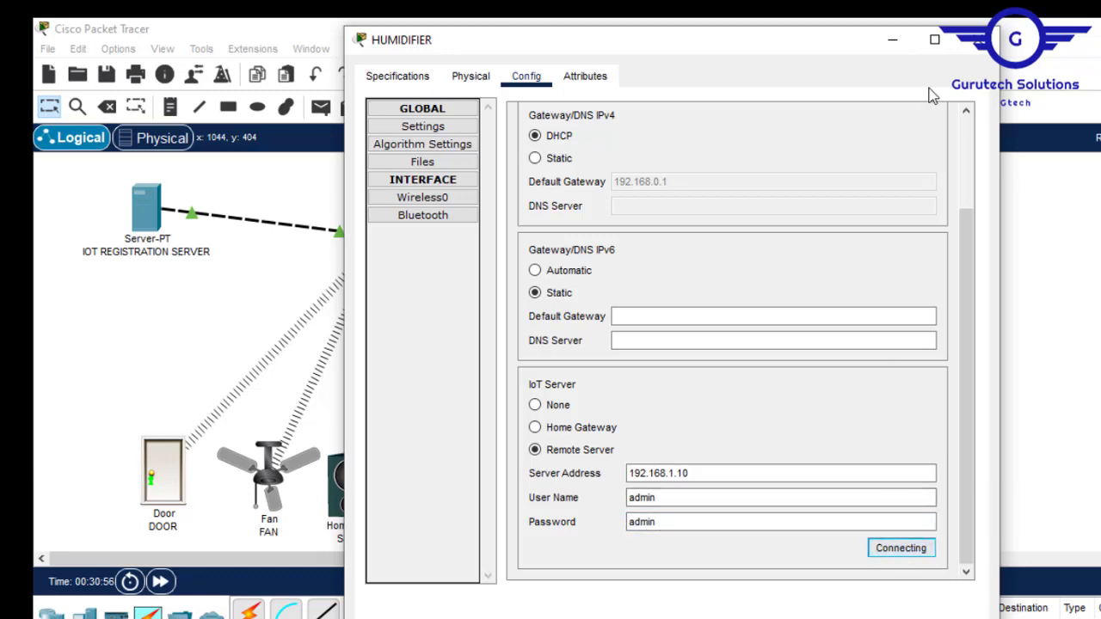
left_click(981, 40)
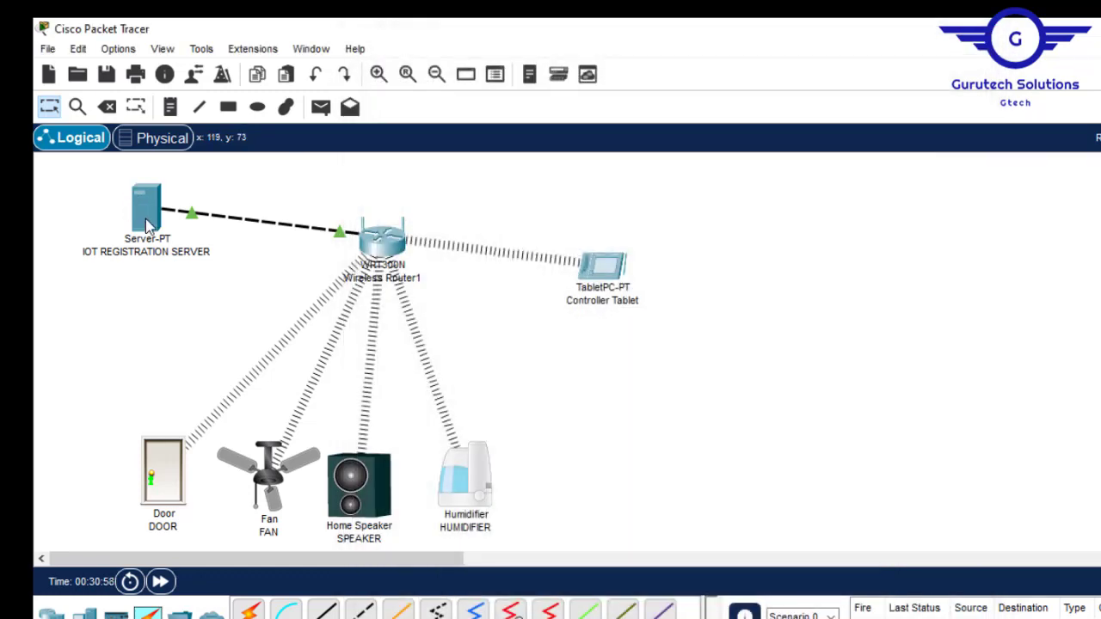
Step: Check the registered IoT devices in the registration server's web browser, and close the browser and the server window
left_click(148, 225)
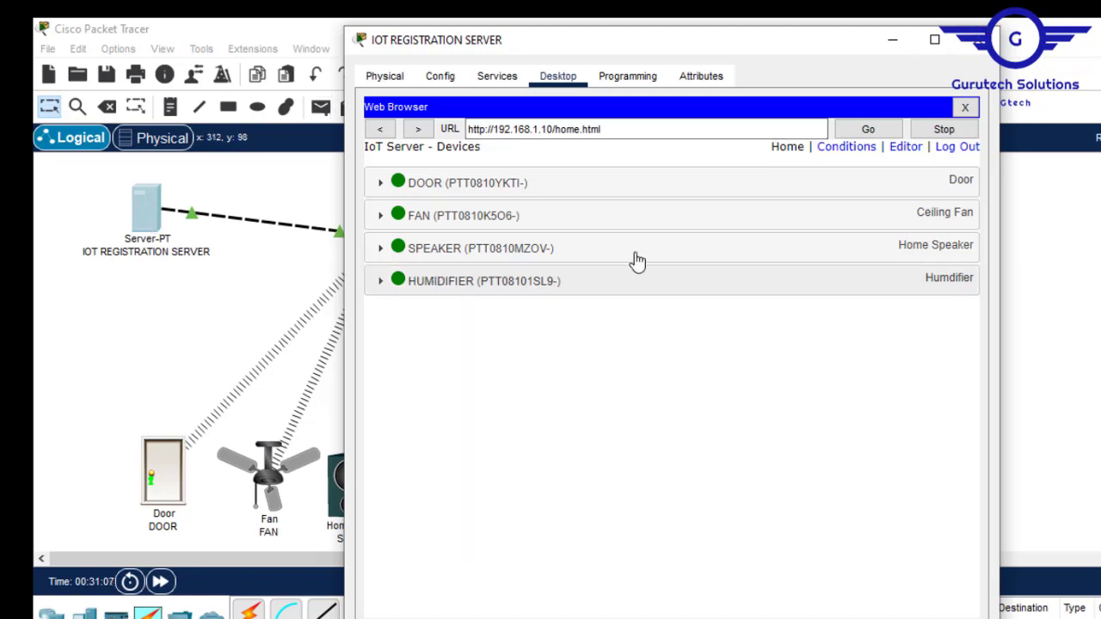
left_click(967, 108)
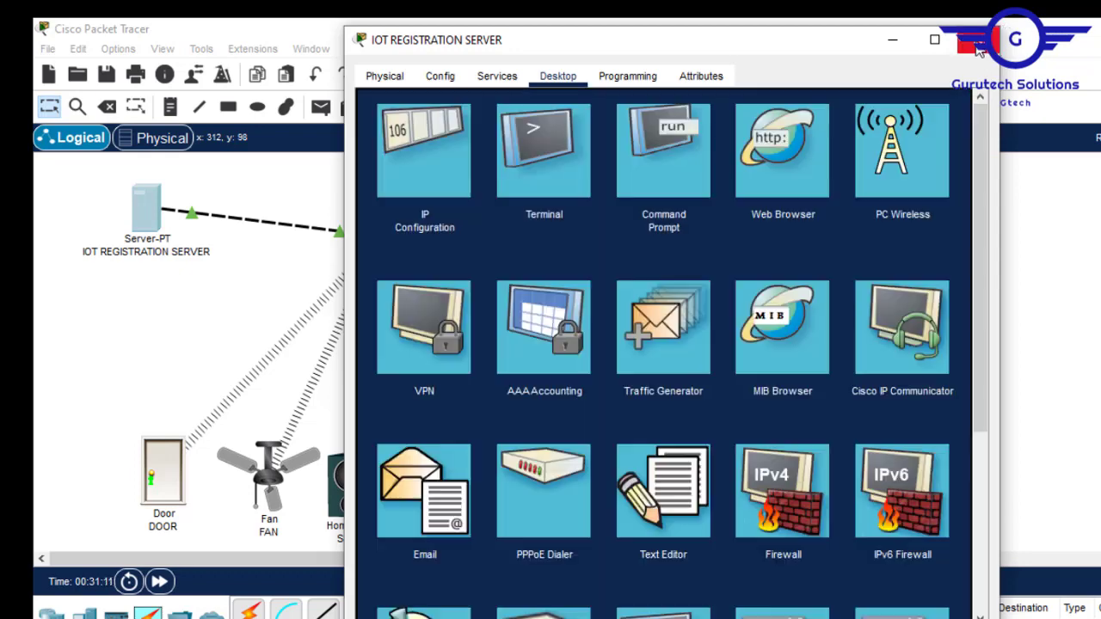
left_click(989, 39)
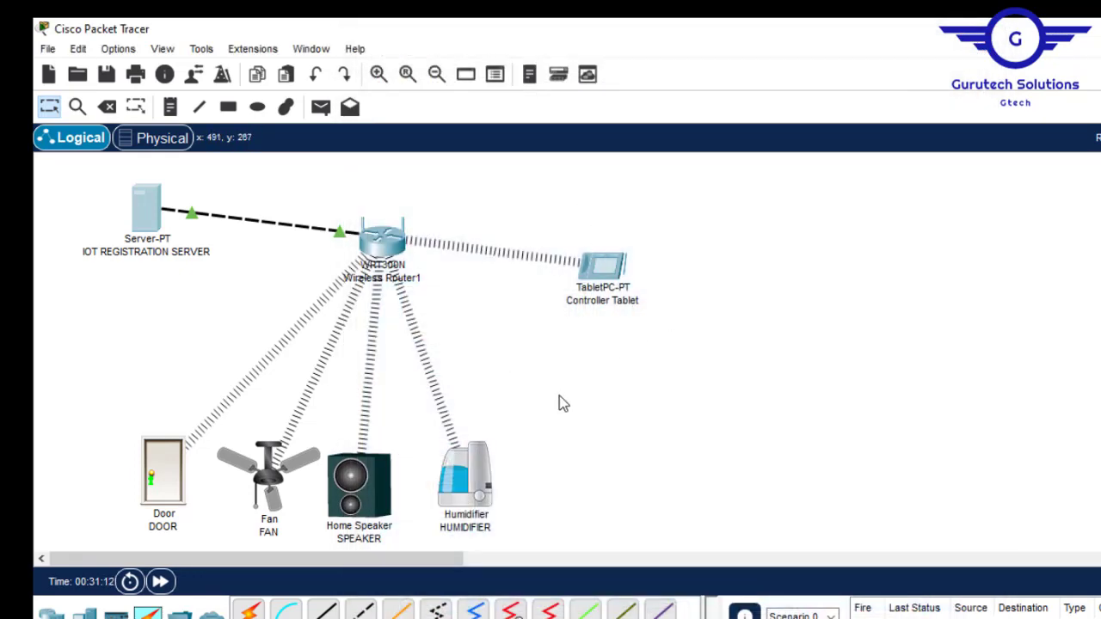
Step: Open the registration server page at 192.168.1.10 in the Controller Tablet's web browser
left_click(619, 263)
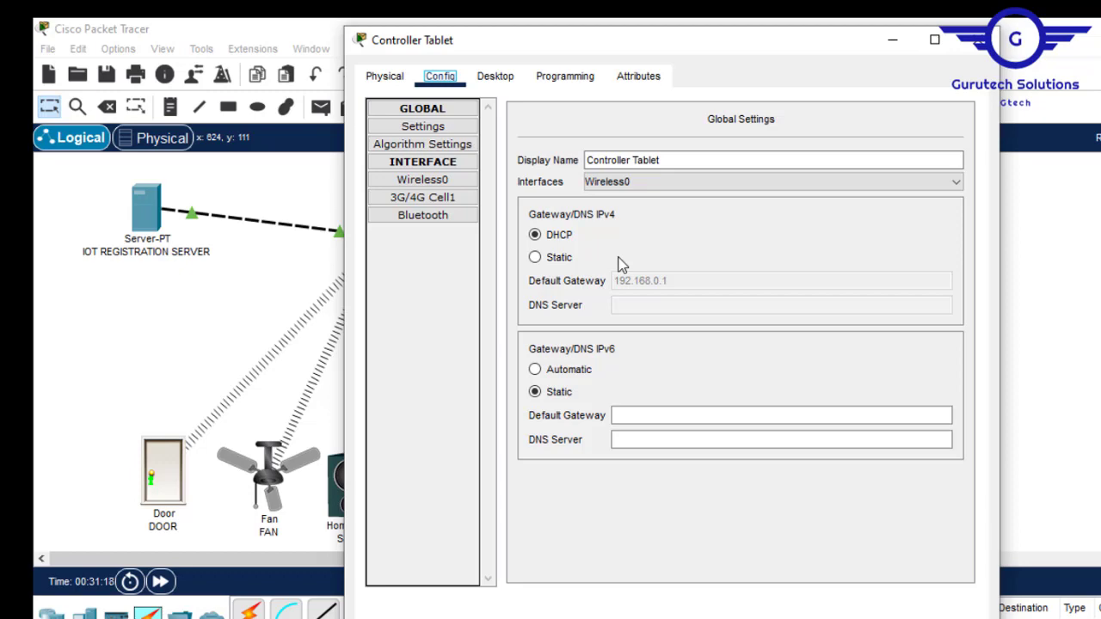
left_click(503, 78)
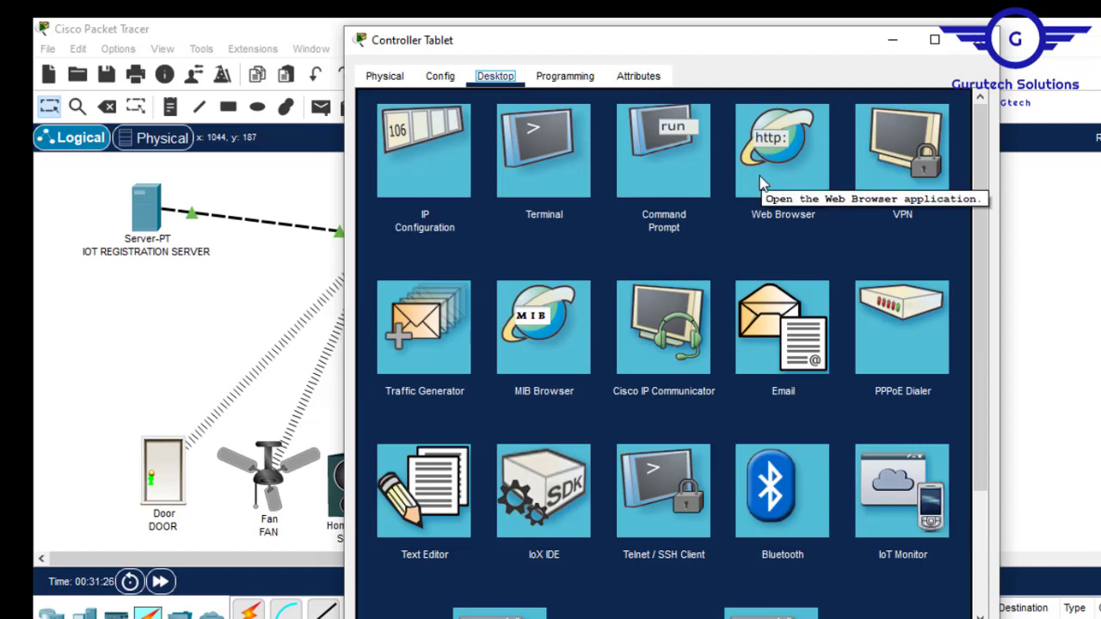
left_click(778, 153)
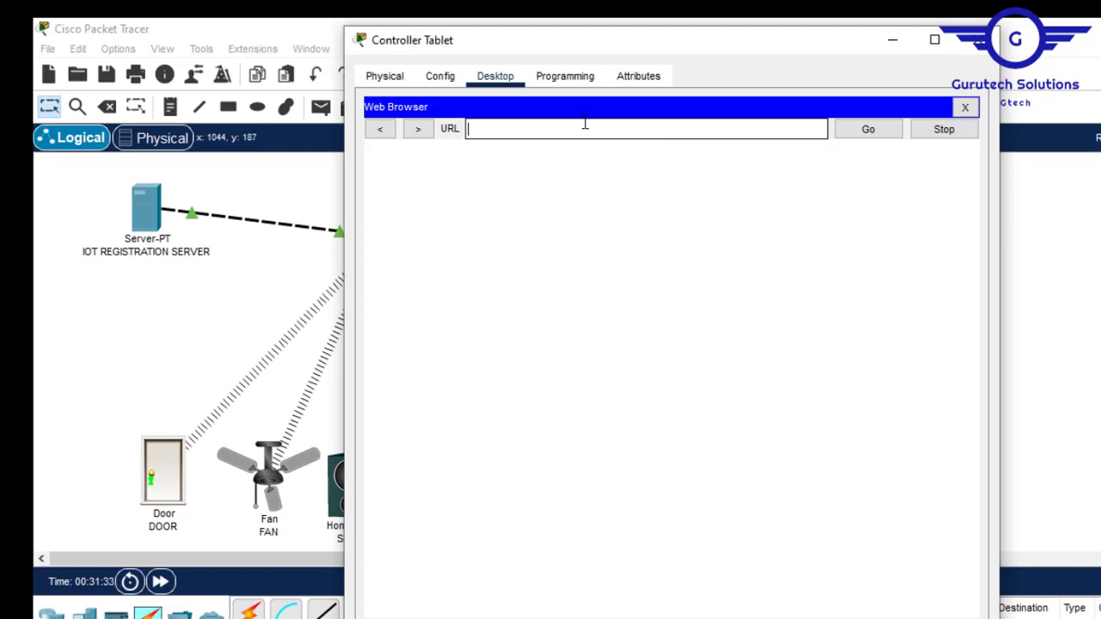
type("192.168.1.10")
key("Return")
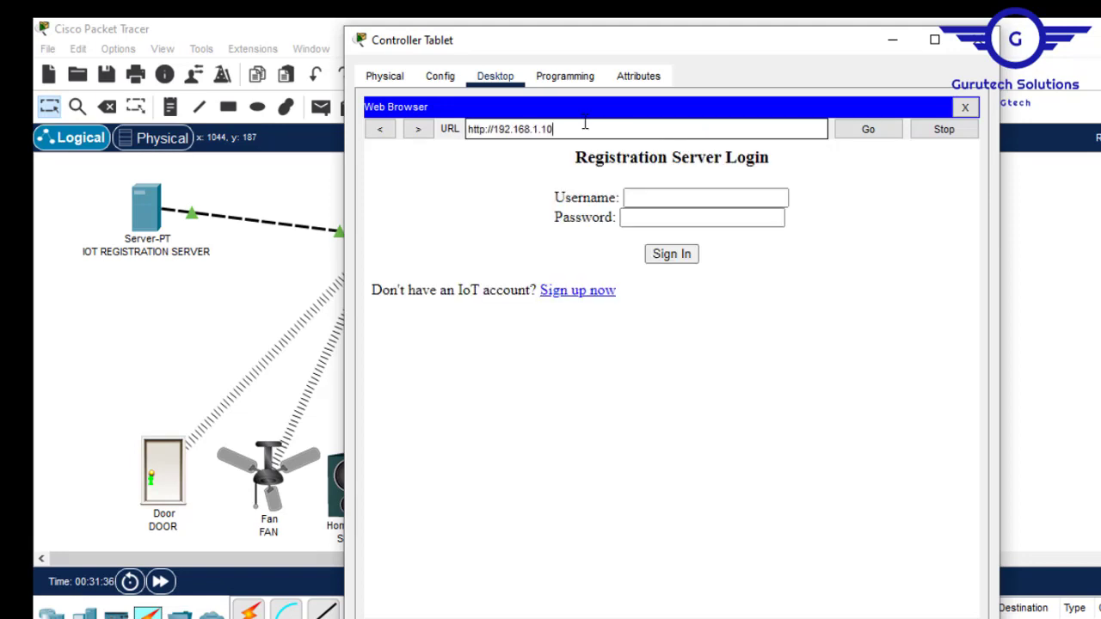
Step: Sign in to the registration server from the tablet with the username admin and the account password
left_click(653, 198)
left_click(669, 201)
type("ad")
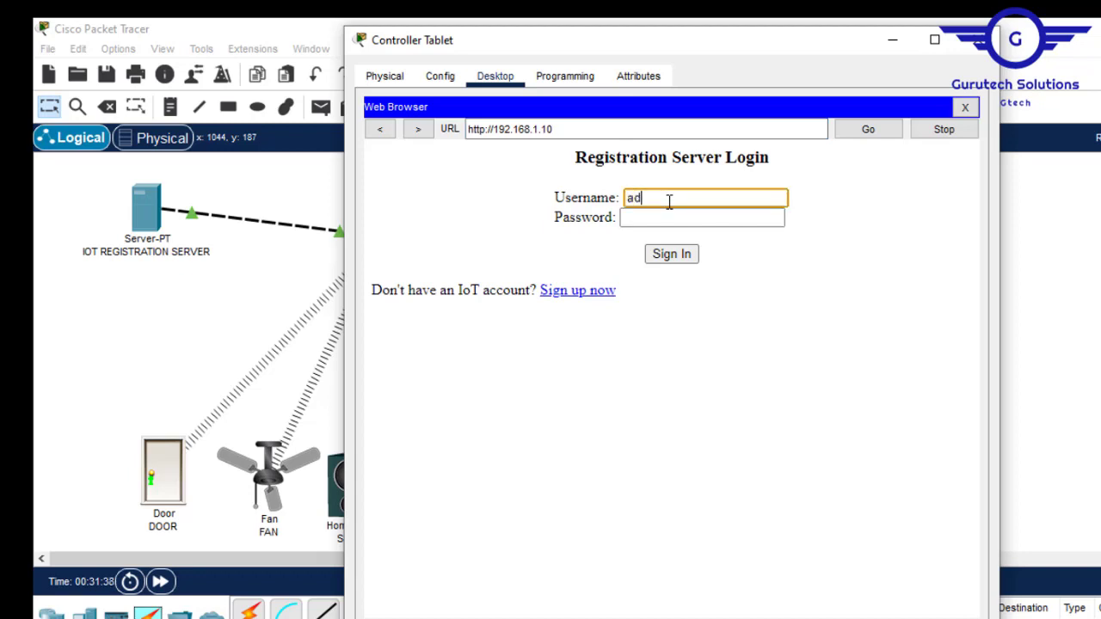
type("min")
left_click(645, 220)
type("ad")
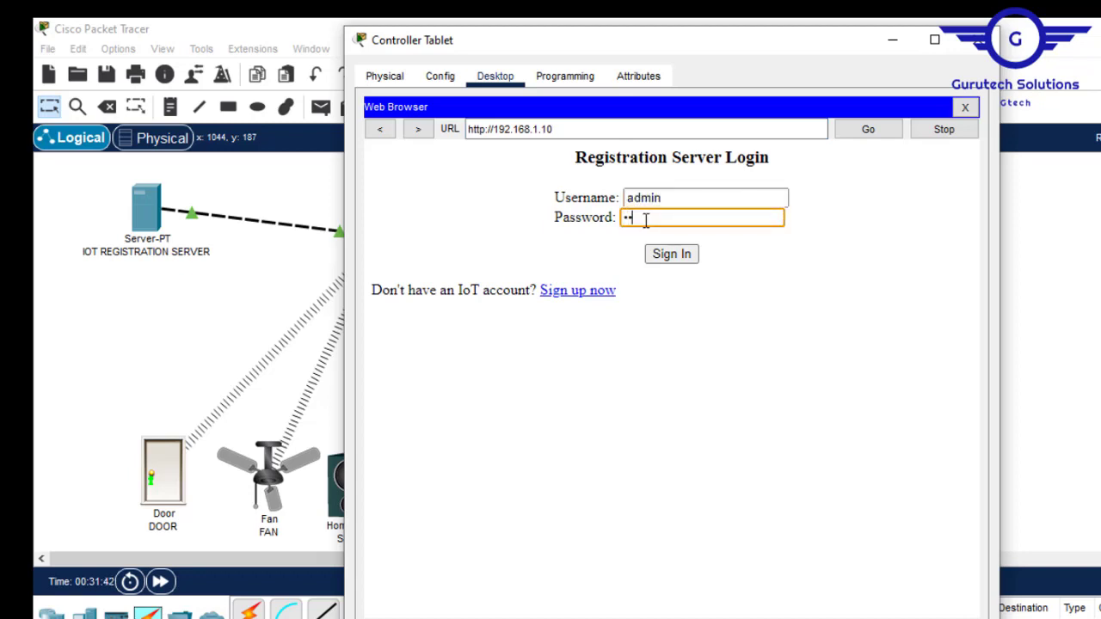
type("min")
left_click(685, 258)
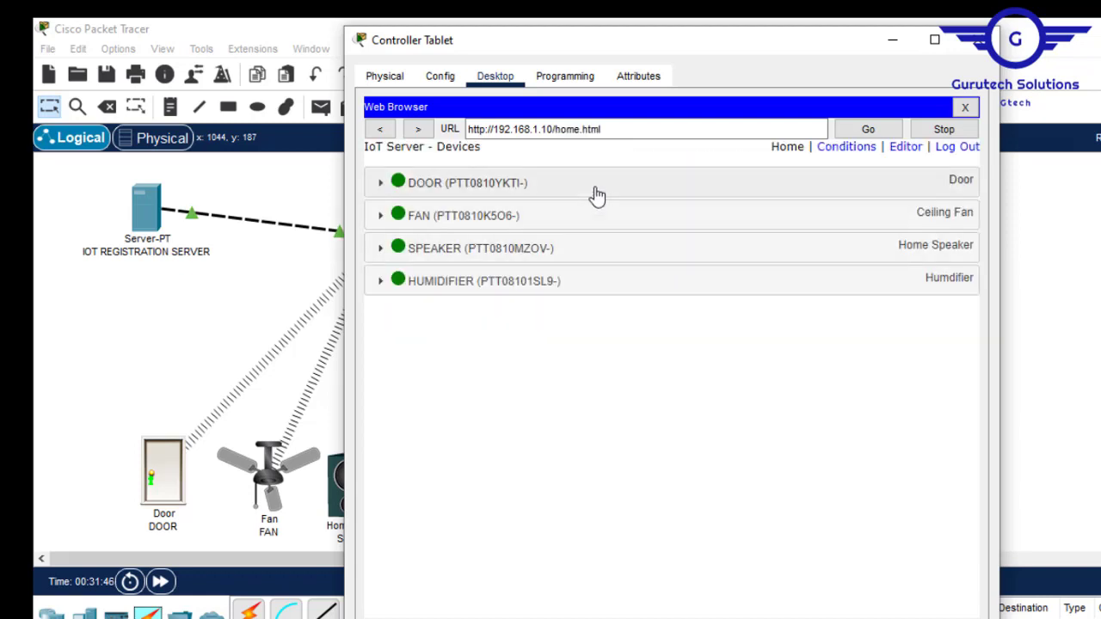
Step: Lock the door and set the ceiling fan's status to High from the tablet's IoT device list
left_click(381, 183)
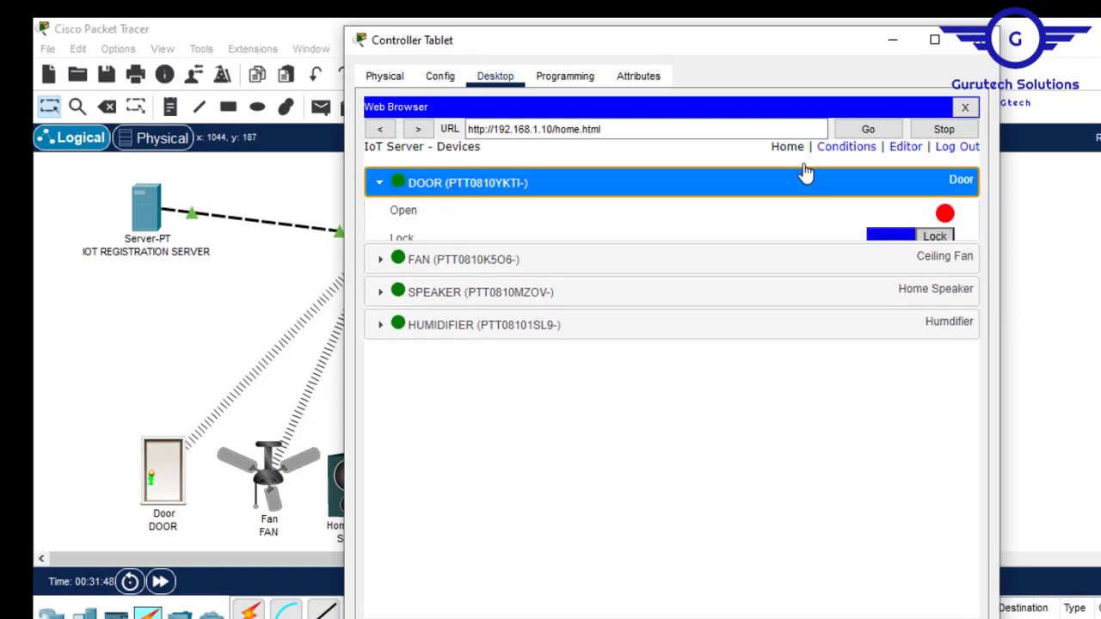
left_click(935, 243)
left_click(381, 288)
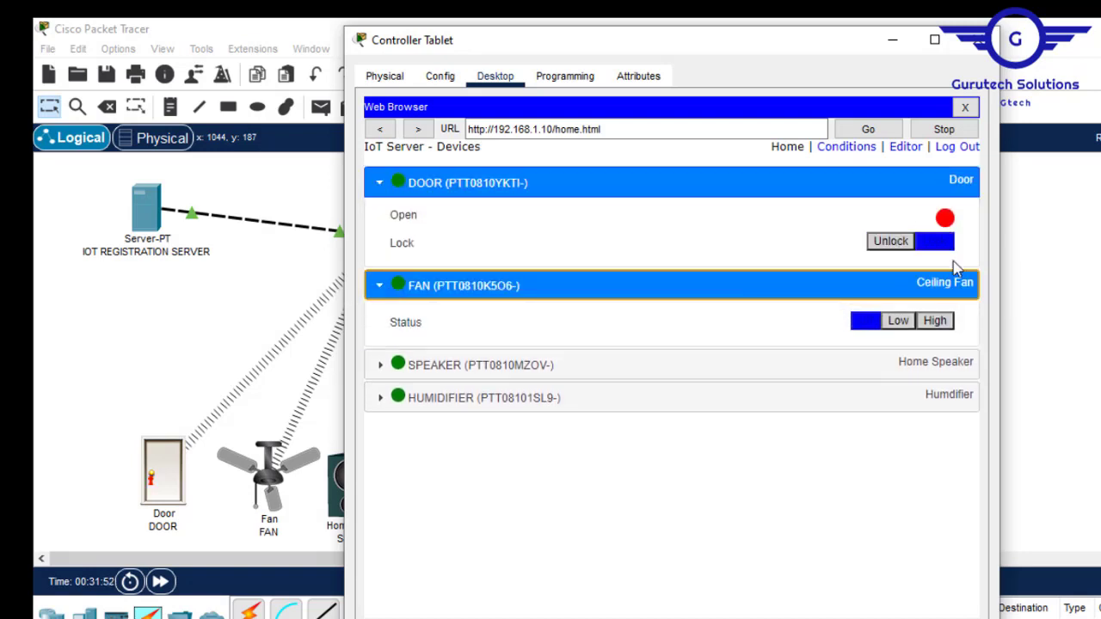
left_click(939, 320)
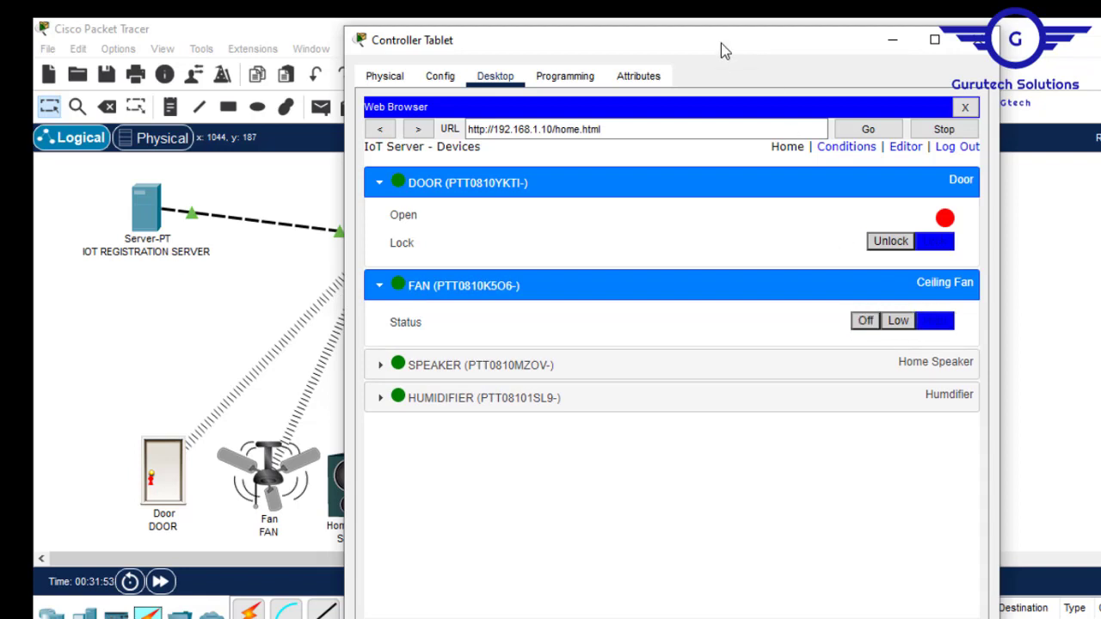
Step: Move the tablet window clear of the speaker, expand the speaker's details, and switch on the humidifier in the device list
left_click_drag(720, 43, 829, 54)
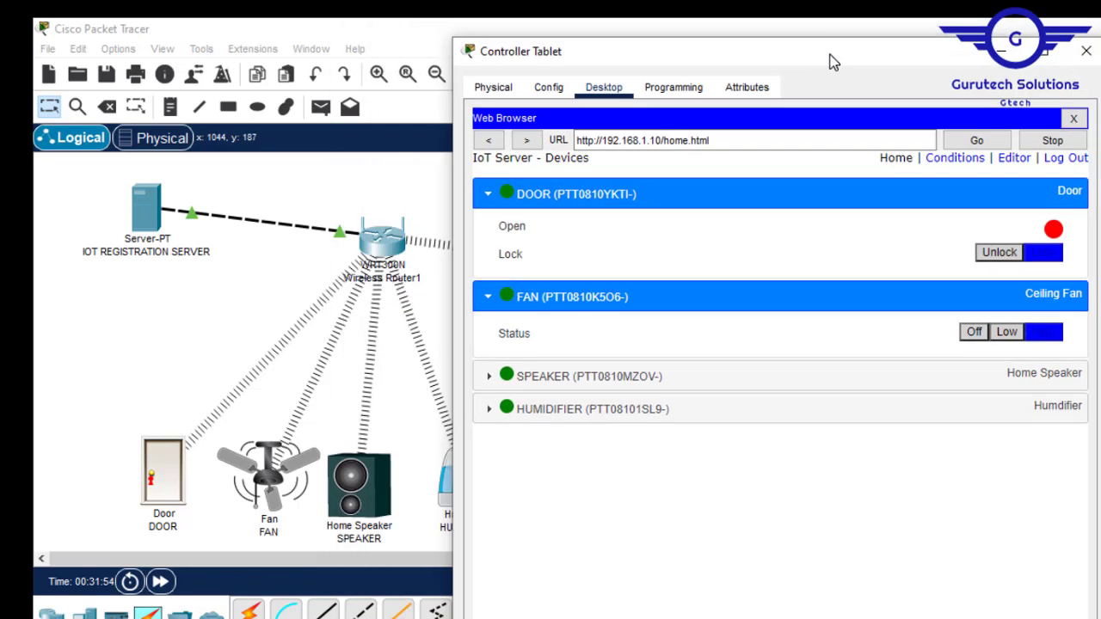
left_click(499, 381)
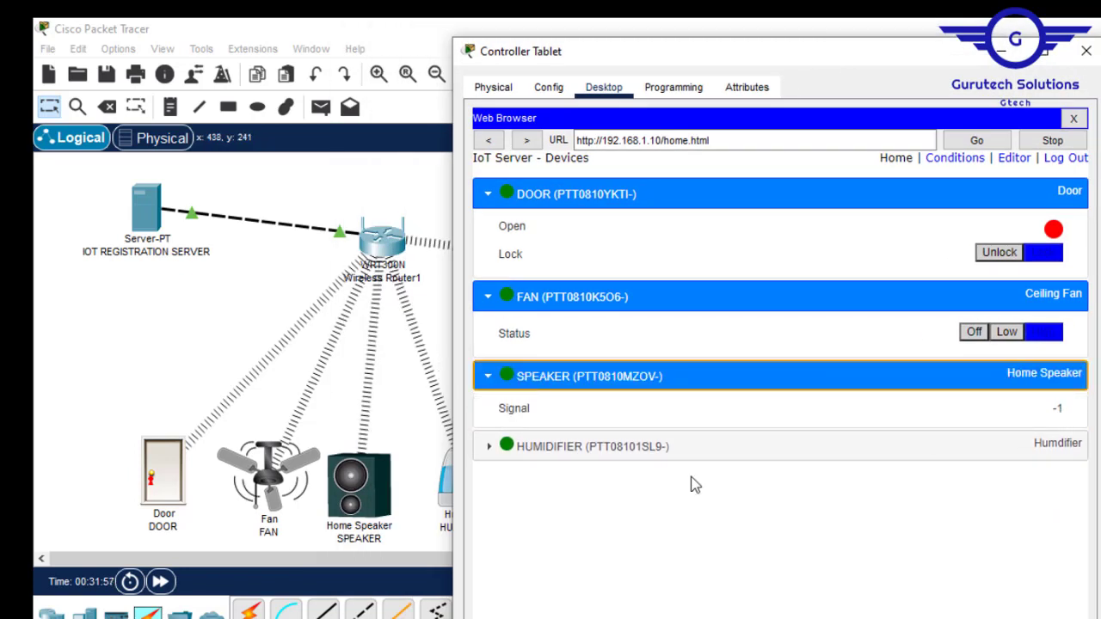
left_click(488, 446)
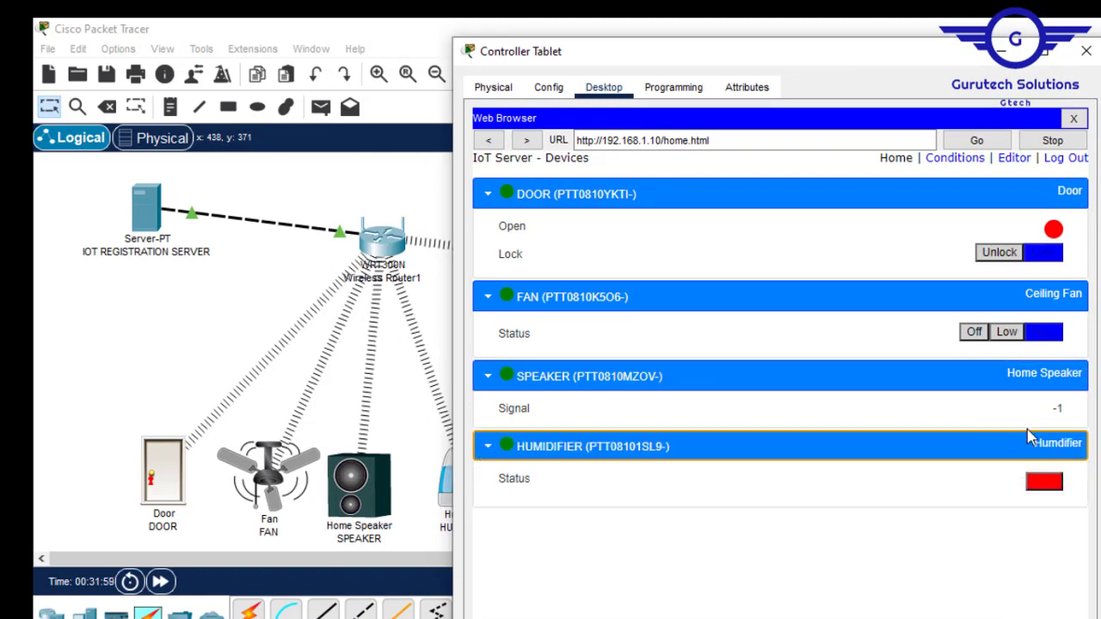
left_click(1043, 481)
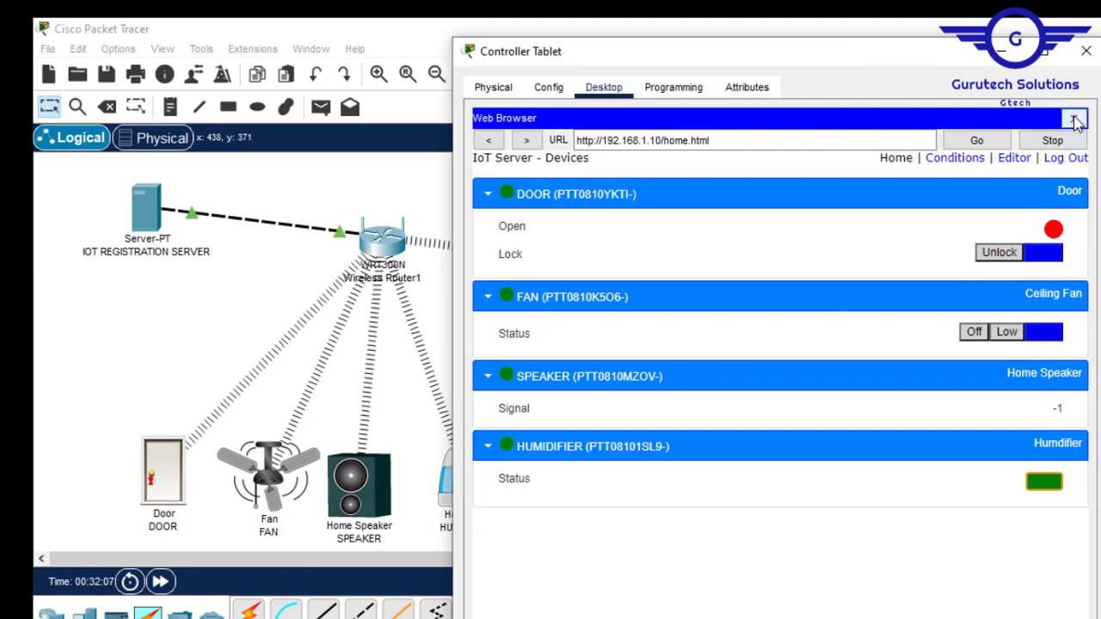
Step: Leave the tablet's web browser, log in to server address 192.168.1.10 through the IoT Monitor with the prefilled credentials, and close the tablet's window
left_click(1074, 121)
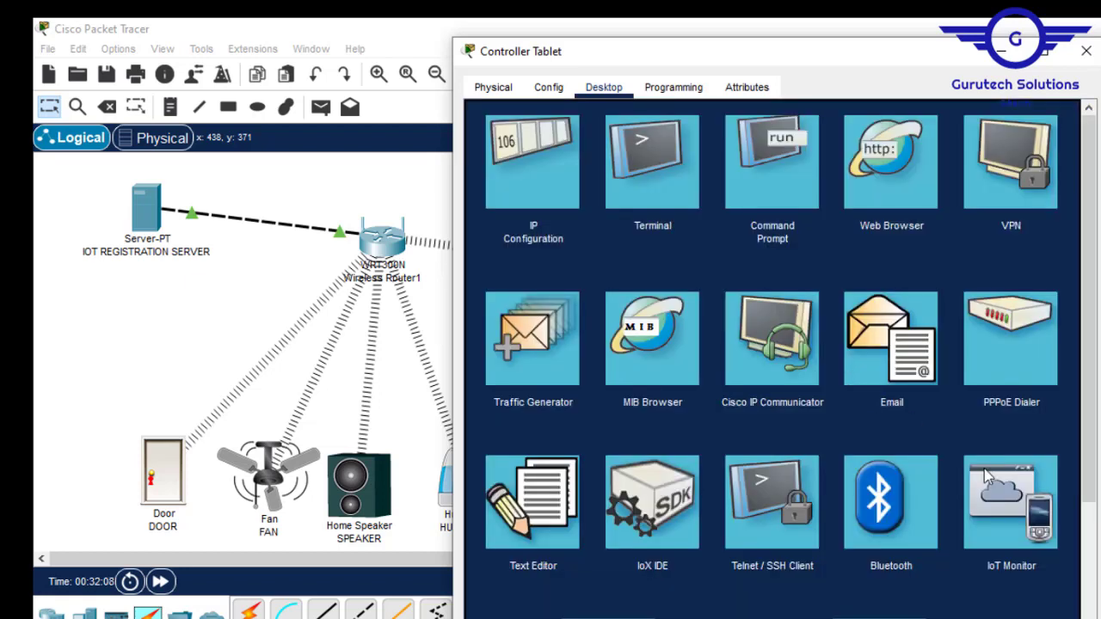
left_click(1006, 507)
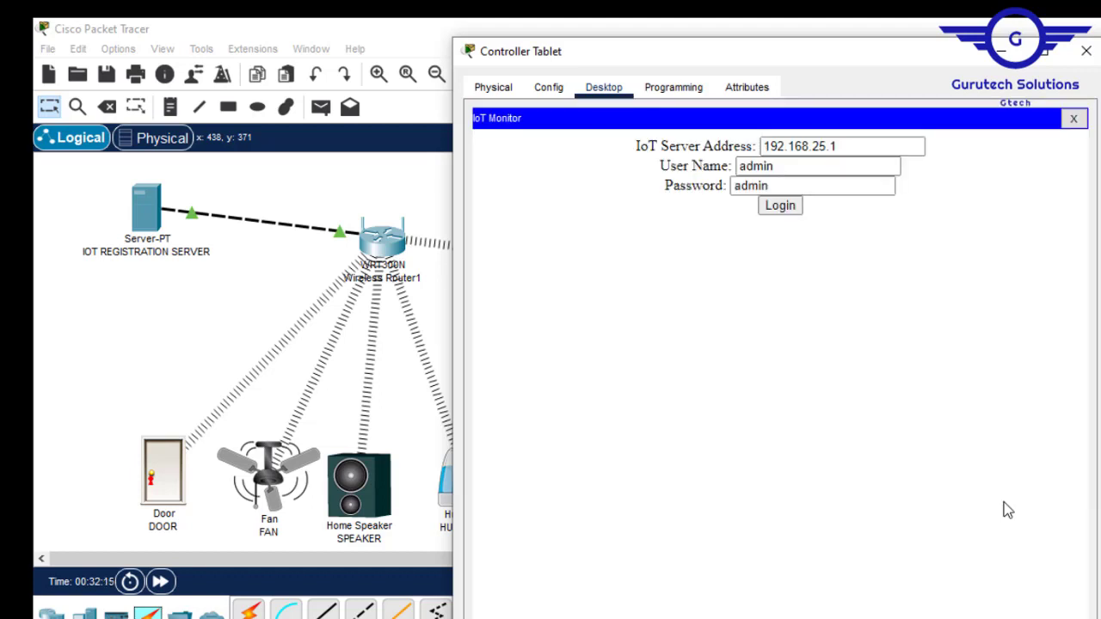
double_click(865, 145)
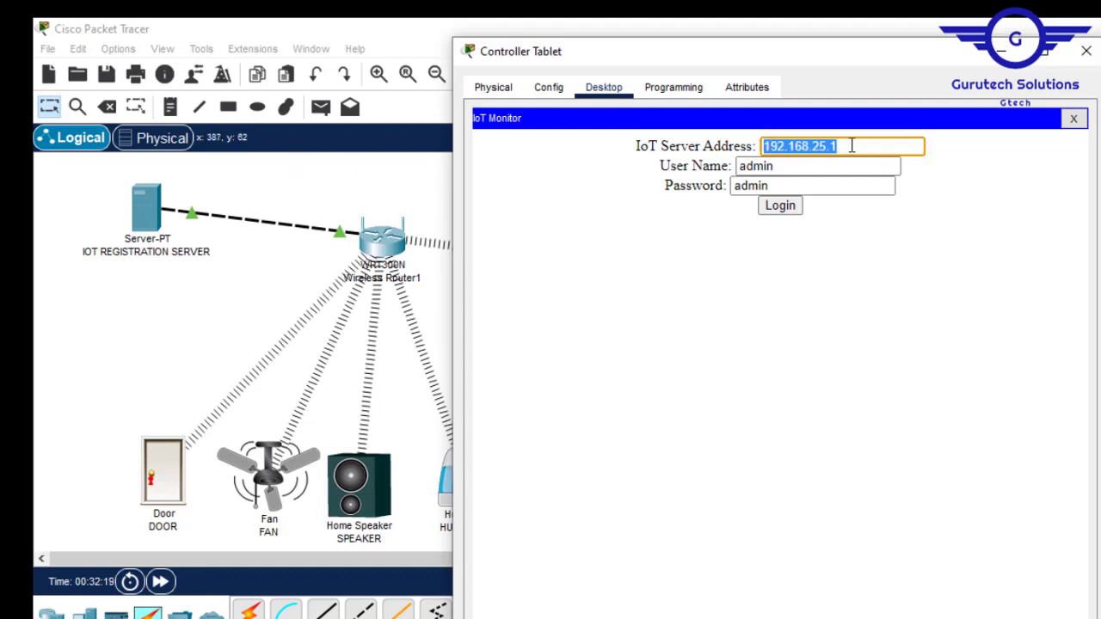
type("192.168.1.10")
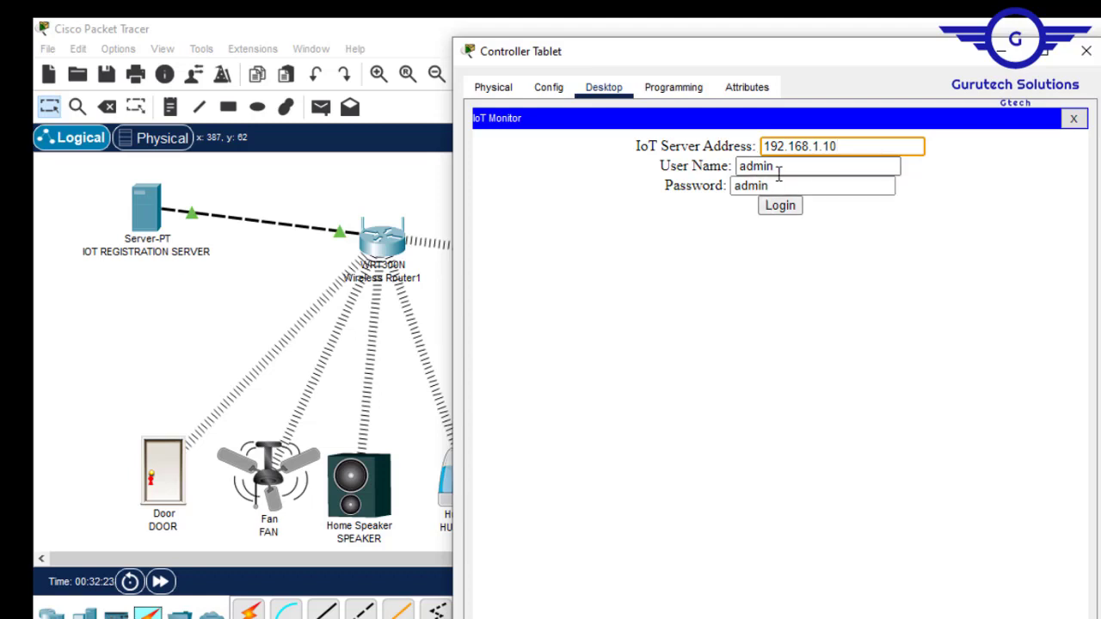
left_click(779, 212)
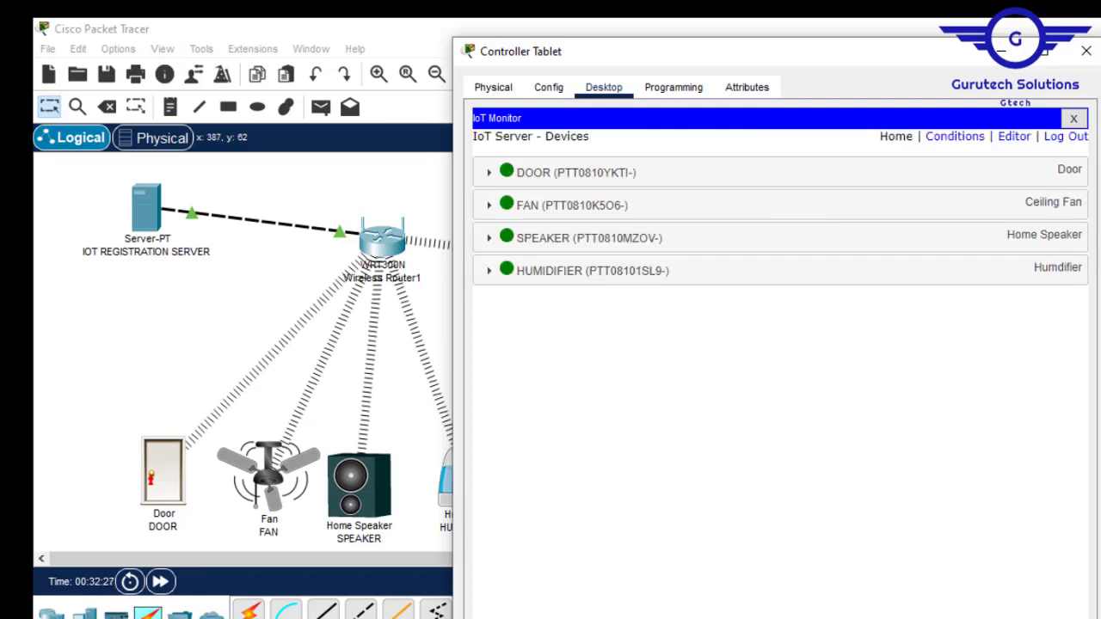
left_click(1084, 55)
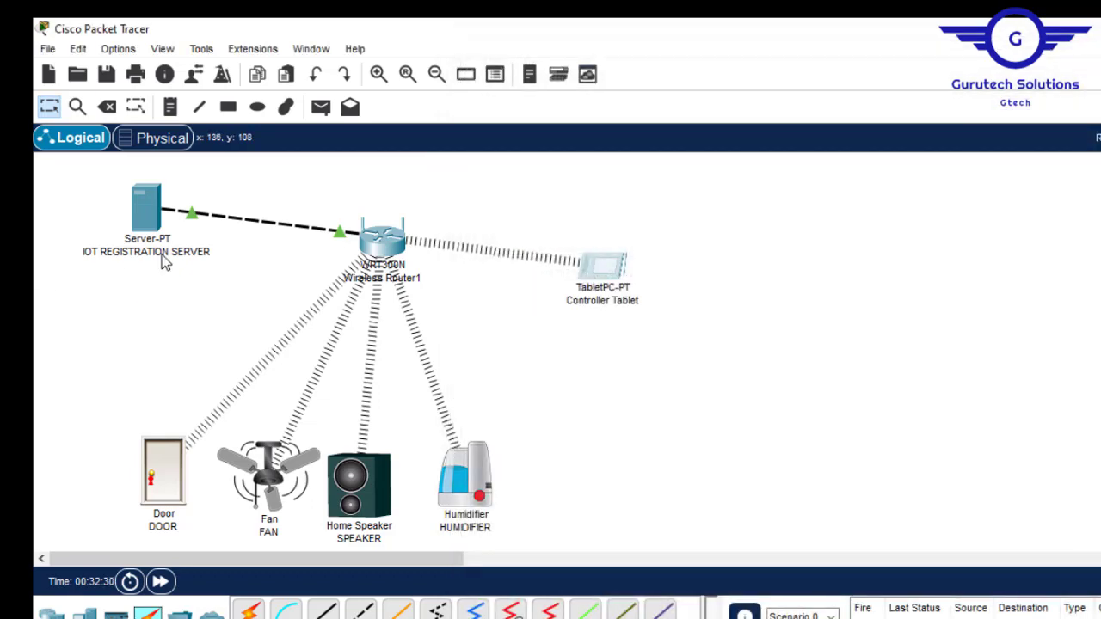
mouse_move(163, 262)
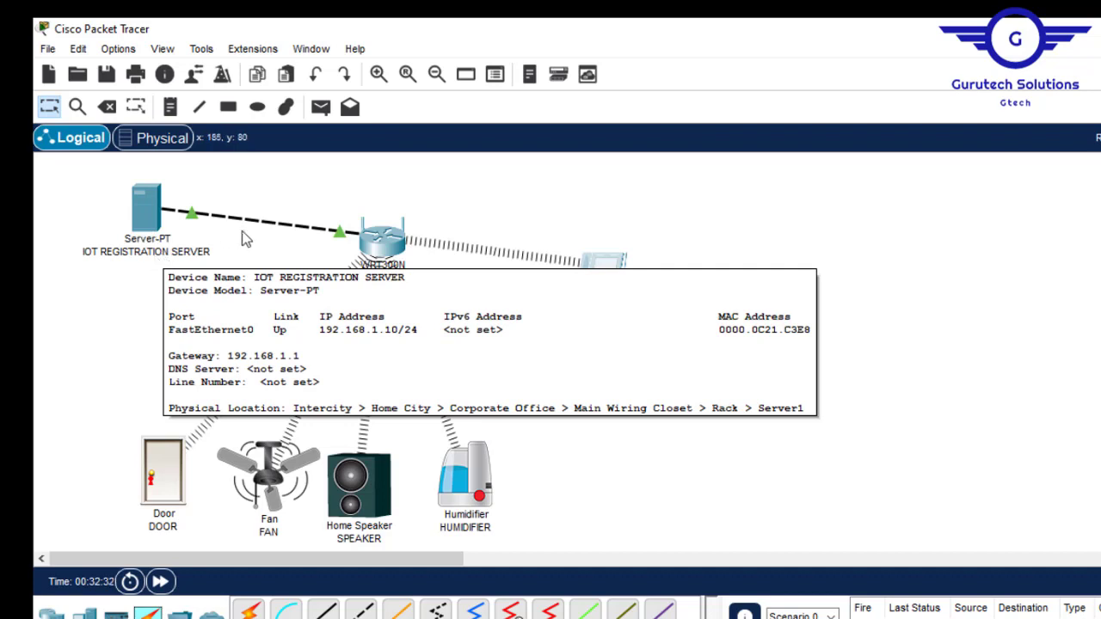